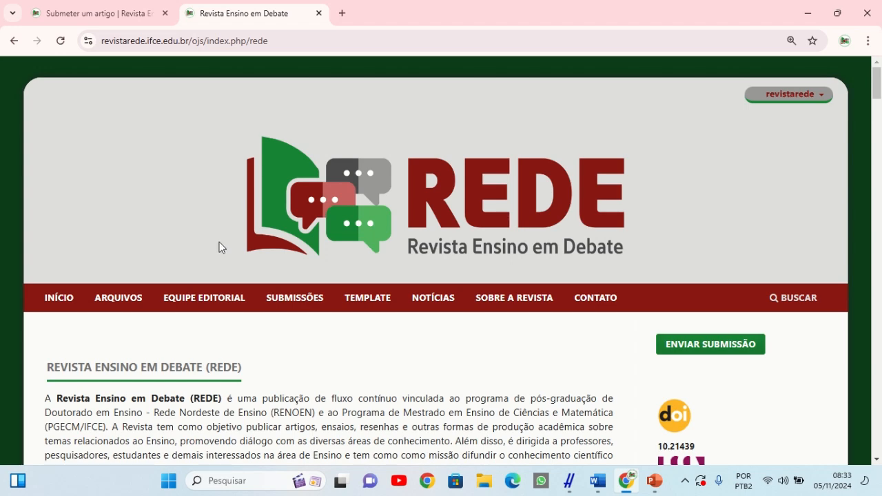
Open the Sobre a Revista page and read from Foco e Escopo through to the Fluxo Editorial diagram.
{"action": "scroll", "coordinate": [211, 255], "scroll_direction": "down", "scroll_amount": 2}
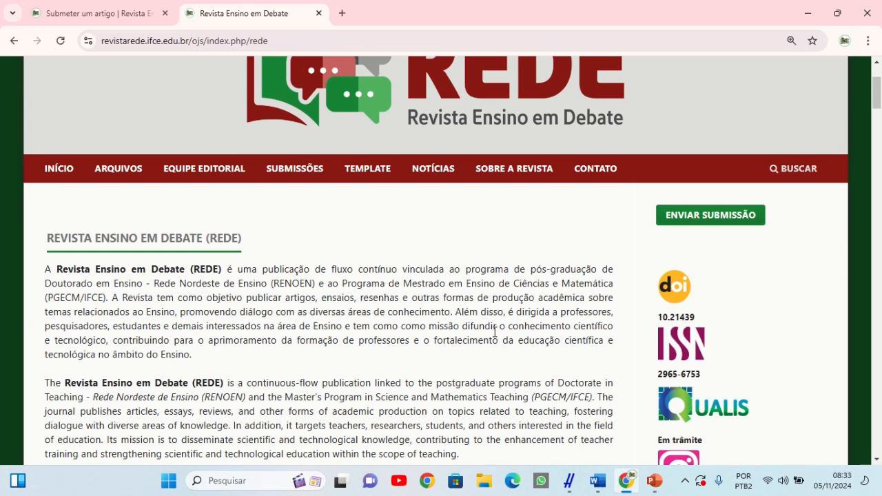
{"action": "left_click", "coordinate": [512, 172]}
{"action": "scroll", "coordinate": [245, 309], "scroll_direction": "down", "scroll_amount": 3}
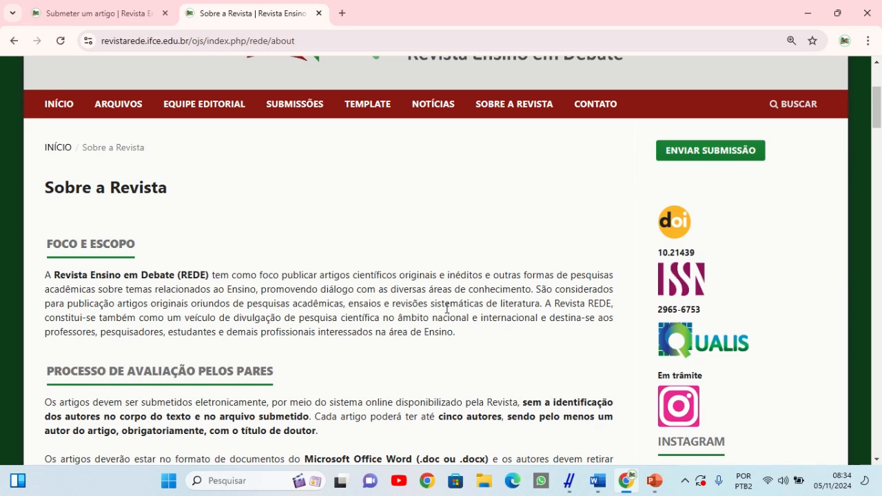
{"action": "scroll", "coordinate": [330, 301], "scroll_direction": "down", "scroll_amount": 5}
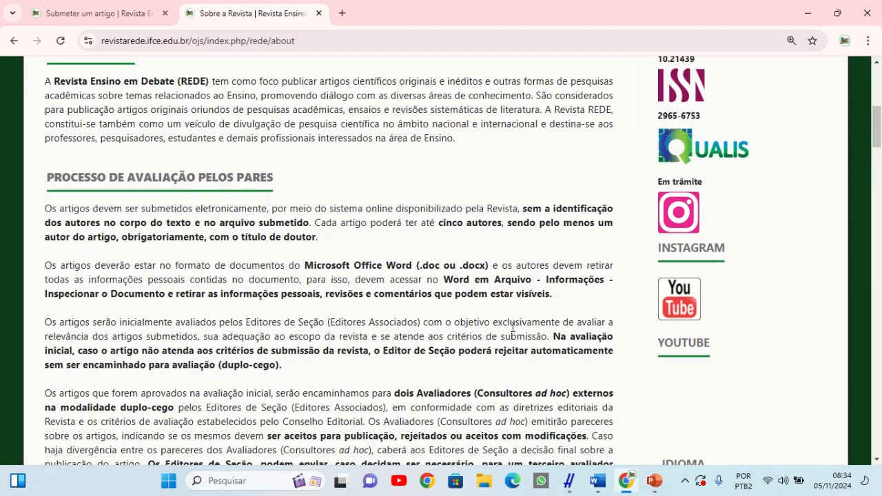
{"action": "scroll", "coordinate": [332, 315], "scroll_direction": "down", "scroll_amount": 7}
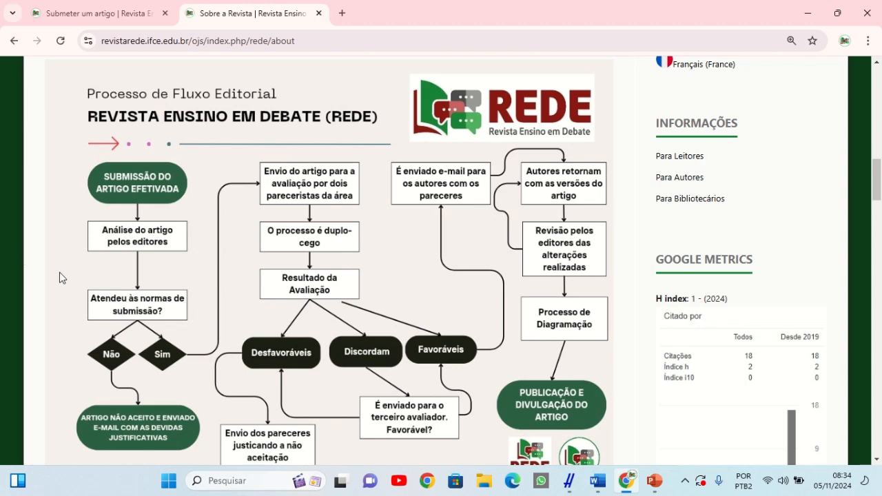
Review the Processo de Avaliação pelos Pares rules on submission and evaluation, continuing to the Periodicidade section.
{"action": "scroll", "coordinate": [327, 337], "scroll_direction": "up", "scroll_amount": 4}
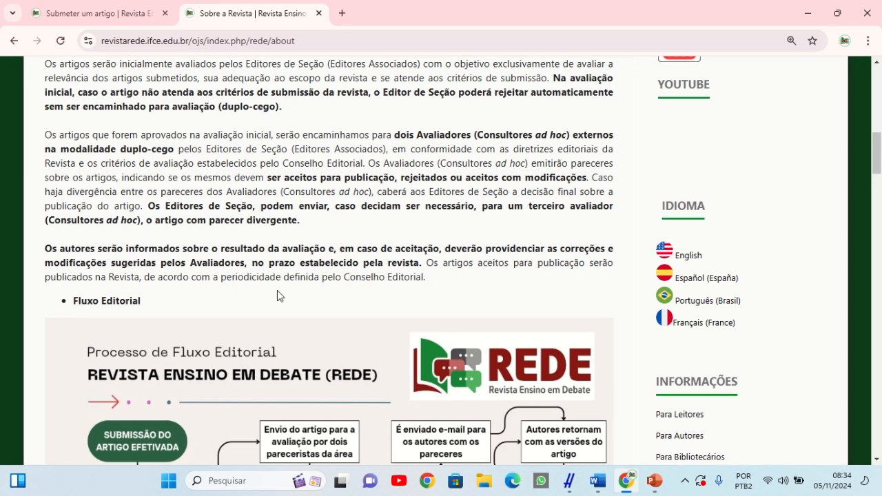
{"action": "scroll", "coordinate": [278, 290], "scroll_direction": "up", "scroll_amount": 2}
{"action": "scroll", "coordinate": [278, 290], "scroll_direction": "up", "scroll_amount": 1}
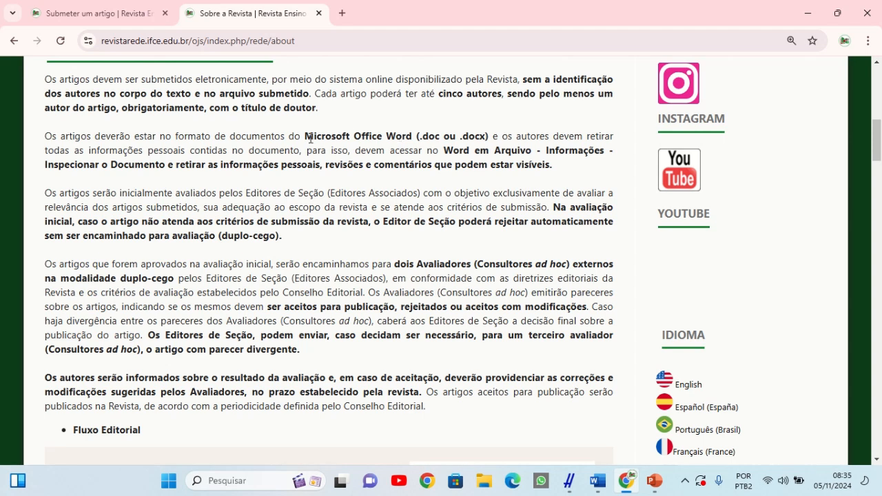
{"action": "scroll", "coordinate": [456, 248], "scroll_direction": "up", "scroll_amount": 1}
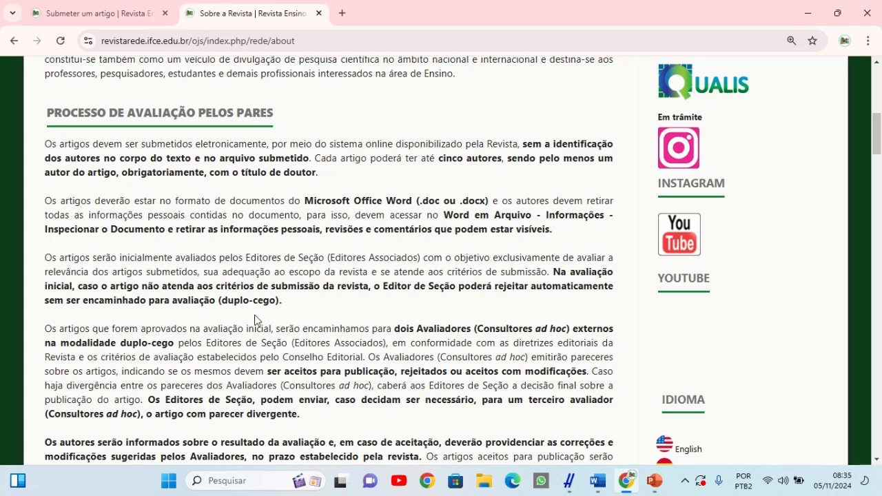
{"action": "scroll", "coordinate": [255, 316], "scroll_direction": "down", "scroll_amount": 3}
{"action": "scroll", "coordinate": [255, 316], "scroll_direction": "down", "scroll_amount": 6}
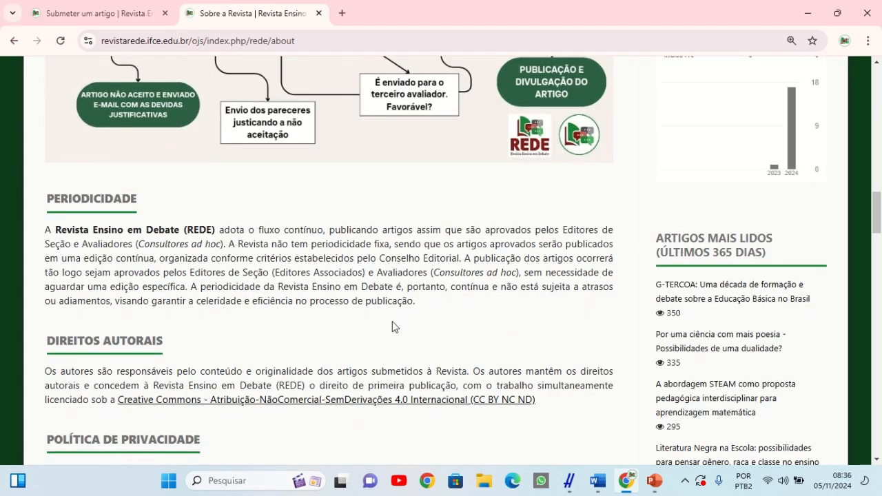
Open the Submissões page and read the submission conditions and the Diretrizes para Autores.
{"action": "scroll", "coordinate": [392, 321], "scroll_direction": "up", "scroll_amount": 5}
{"action": "scroll", "coordinate": [392, 321], "scroll_direction": "up", "scroll_amount": 10}
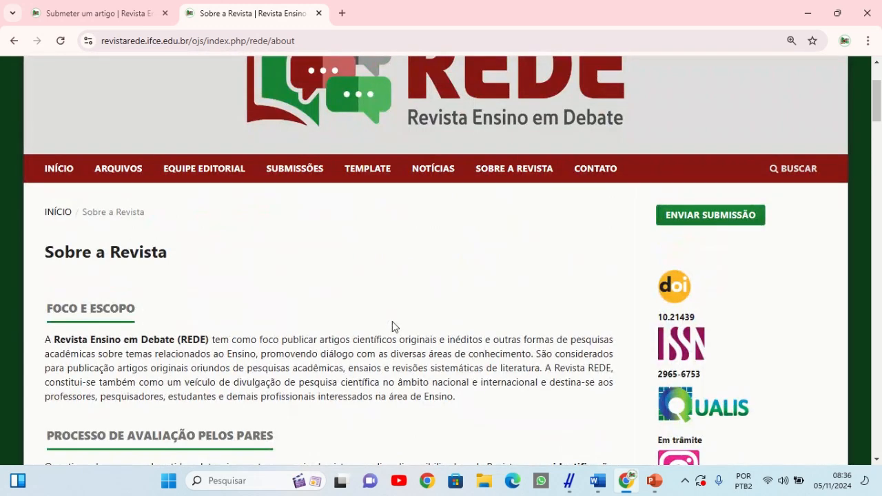
{"action": "left_click", "coordinate": [290, 172]}
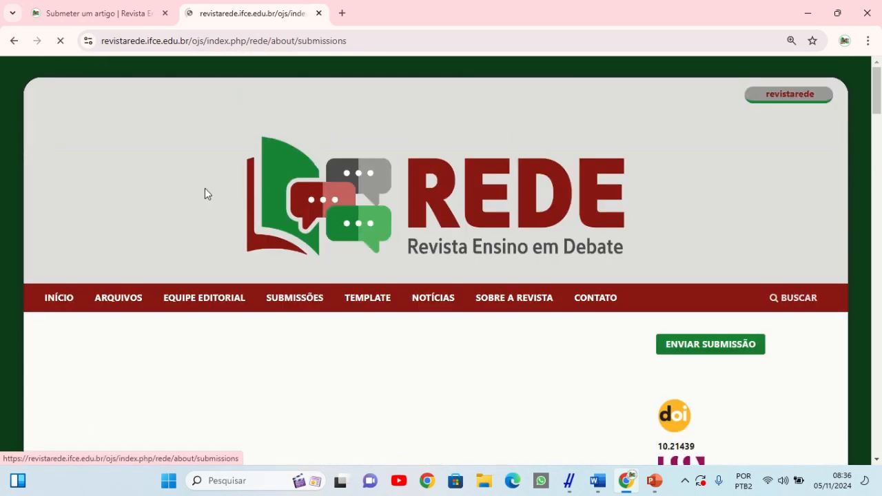
{"action": "scroll", "coordinate": [75, 279], "scroll_direction": "down", "scroll_amount": 4}
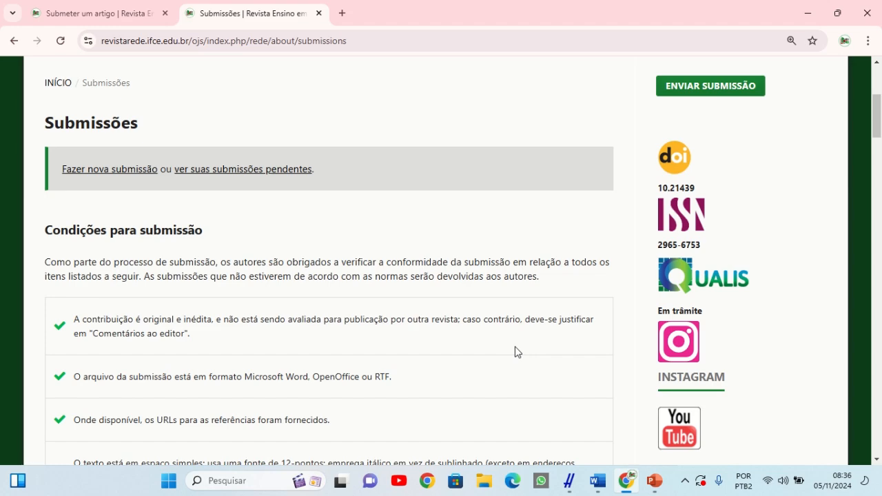
{"action": "scroll", "coordinate": [287, 333], "scroll_direction": "down", "scroll_amount": 1}
{"action": "scroll", "coordinate": [281, 334], "scroll_direction": "down", "scroll_amount": 4}
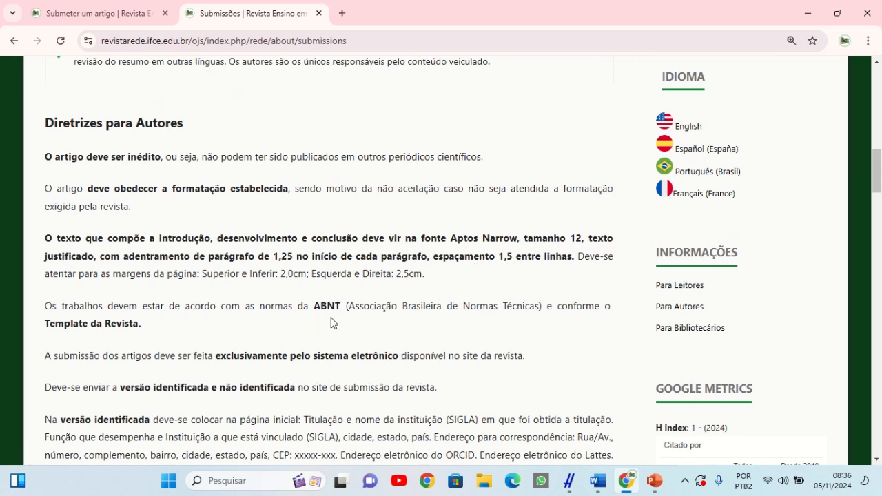
{"action": "scroll", "coordinate": [331, 323], "scroll_direction": "down", "scroll_amount": 1}
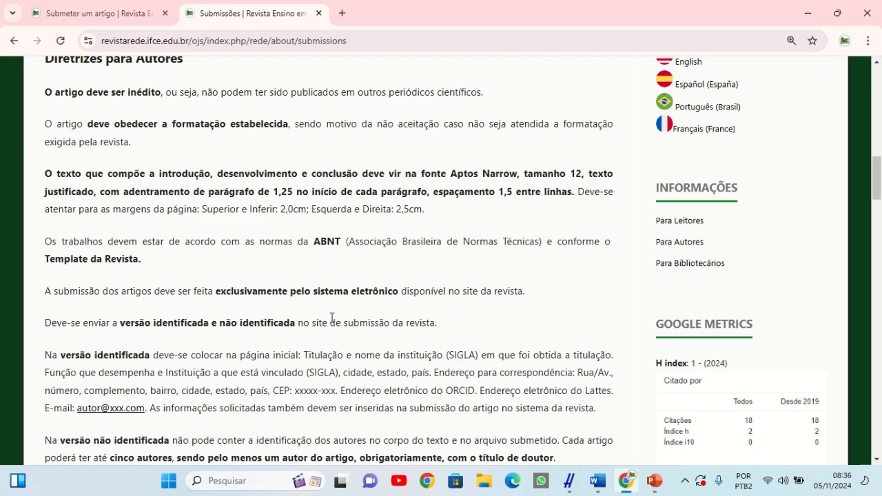
{"action": "scroll", "coordinate": [331, 318], "scroll_direction": "down", "scroll_amount": 2}
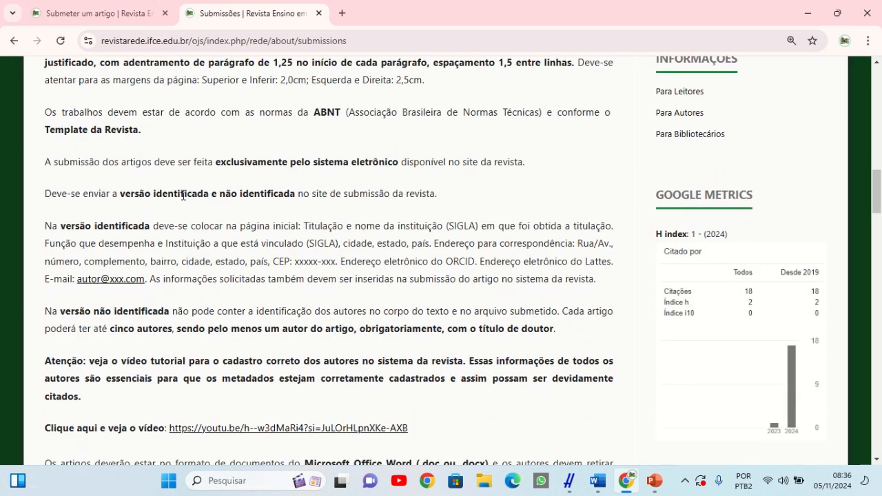
Highlight in turn the author guideline requiring both manuscript versions and the paragraph on the identified version, clearing each selection.
{"action": "left_click_drag", "start_coordinate": [45, 194], "coordinate": [449, 200]}
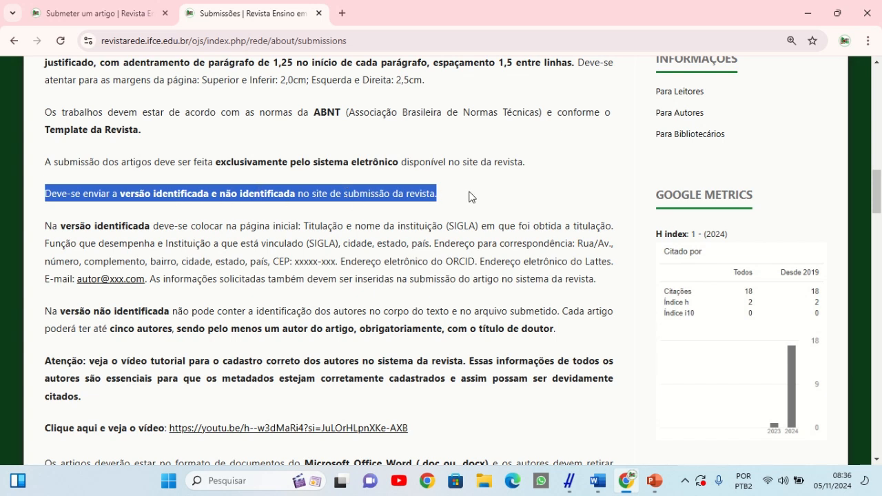
{"action": "left_click", "coordinate": [441, 193]}
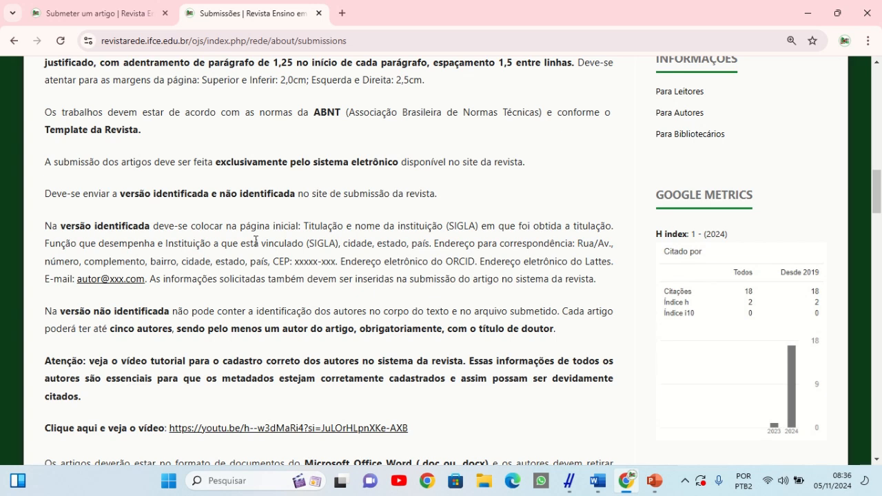
{"action": "left_click_drag", "start_coordinate": [594, 277], "coordinate": [36, 236]}
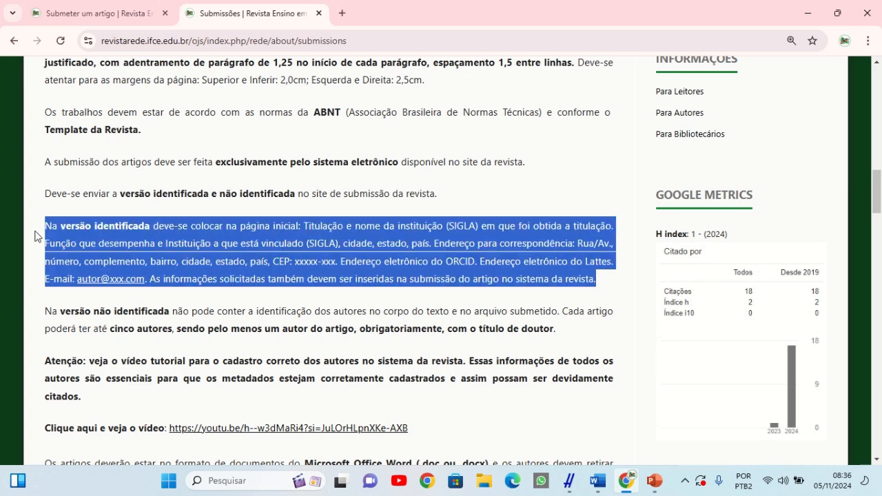
{"action": "left_click", "coordinate": [605, 283]}
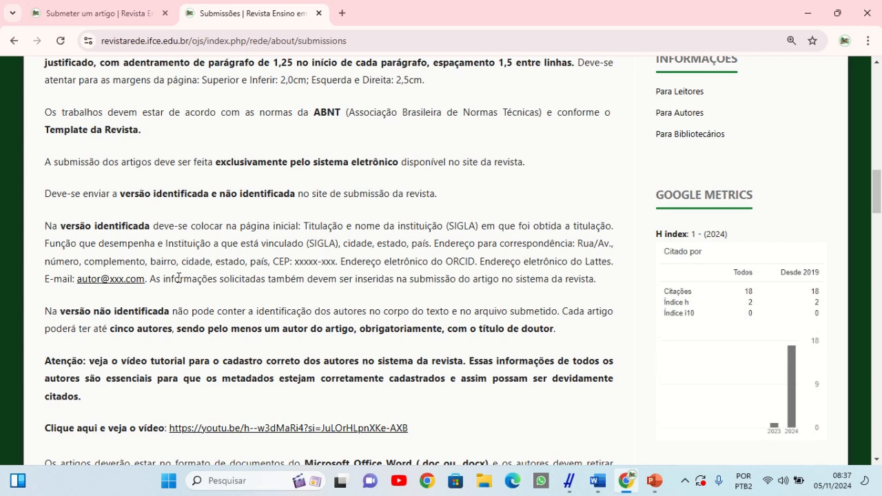
{"action": "scroll", "coordinate": [179, 278], "scroll_direction": "down", "scroll_amount": 1}
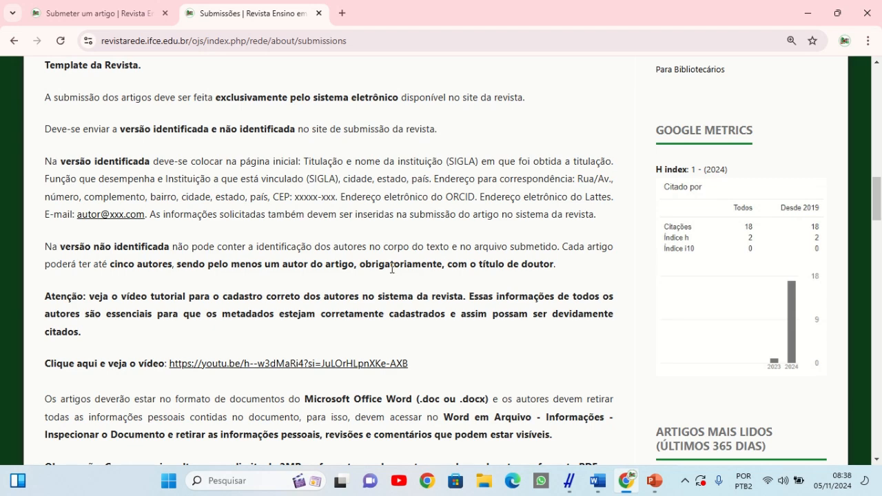
Go from the article submission form to the journal's home page and open the first listed article, on produtos educacionais.
{"action": "left_click", "coordinate": [121, 14]}
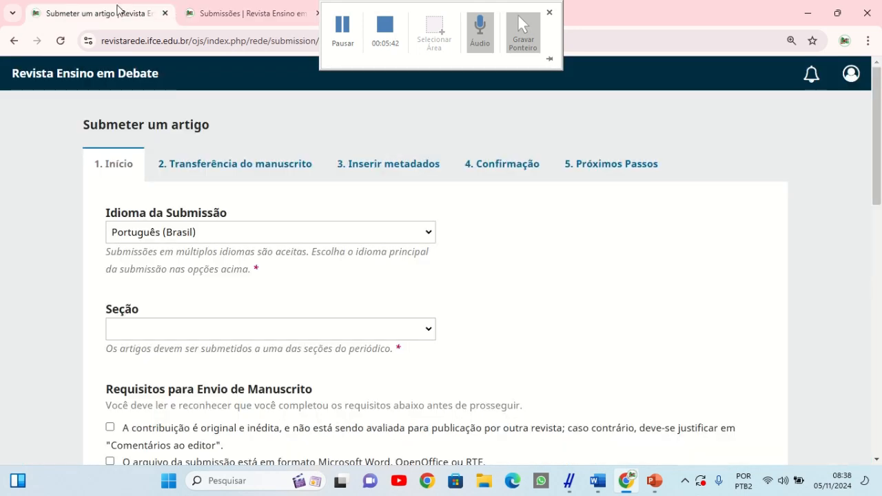
{"action": "left_click", "coordinate": [141, 12]}
{"action": "left_click", "coordinate": [90, 81]}
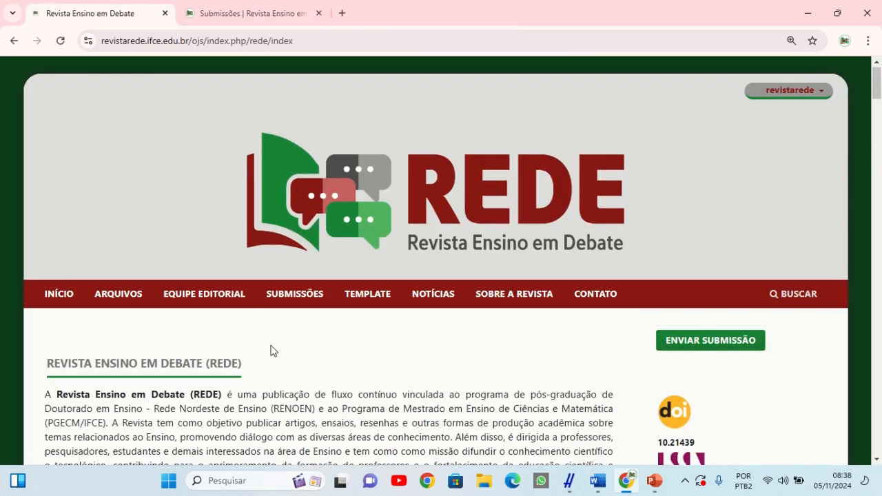
{"action": "scroll", "coordinate": [271, 347], "scroll_direction": "down", "scroll_amount": 5}
{"action": "scroll", "coordinate": [271, 346], "scroll_direction": "down", "scroll_amount": 10}
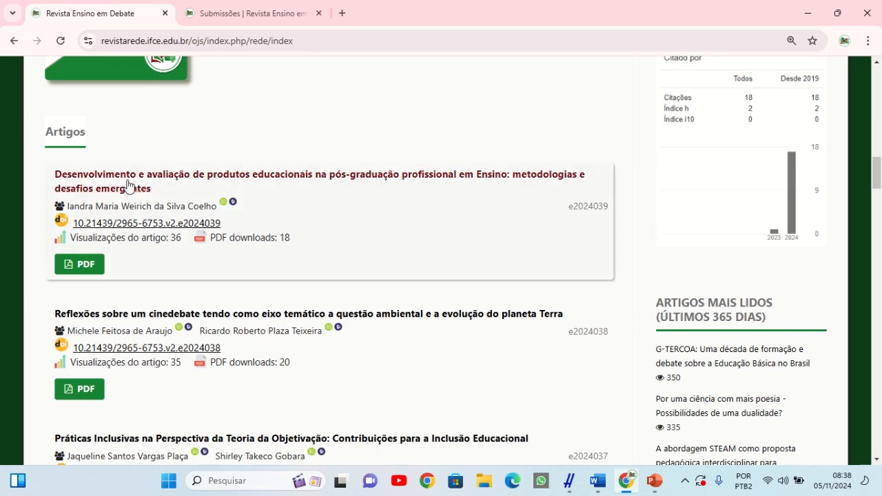
{"action": "left_click", "coordinate": [124, 182]}
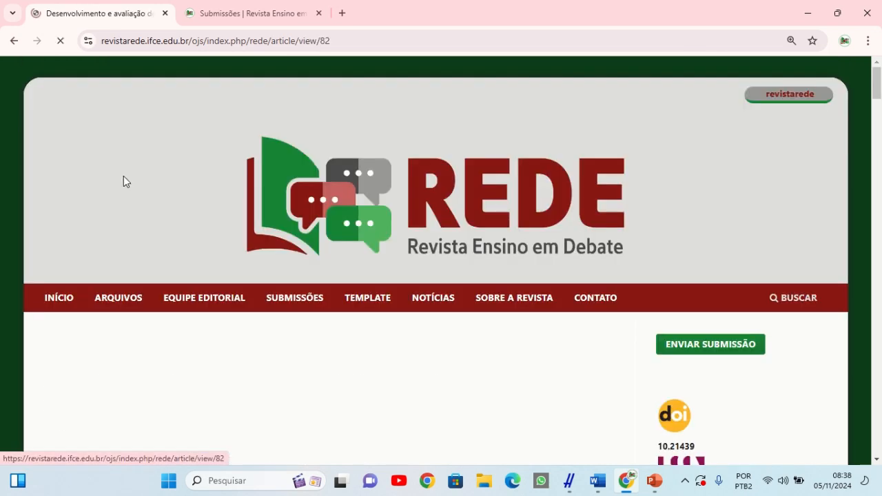
Examine the article page's author details, ORCID and Lattes links, keywords, abstract and metrics.
{"action": "scroll", "coordinate": [161, 339], "scroll_direction": "down", "scroll_amount": 3}
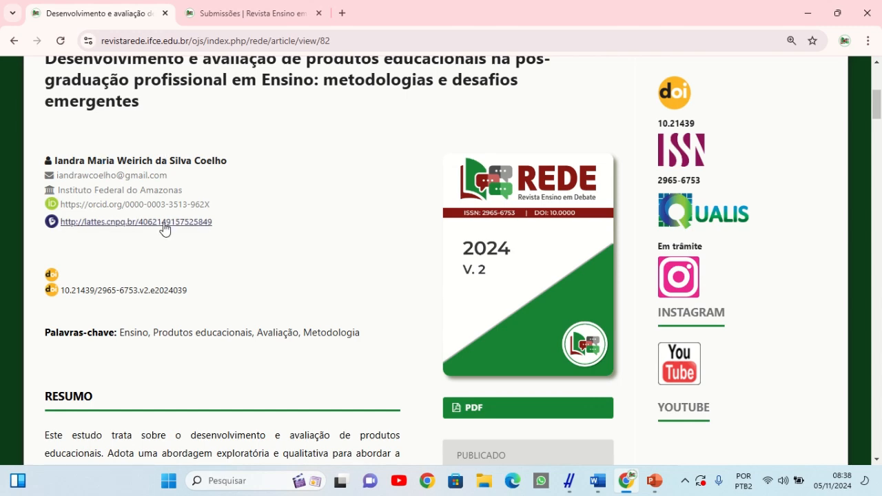
{"action": "scroll", "coordinate": [161, 282], "scroll_direction": "down", "scroll_amount": 1}
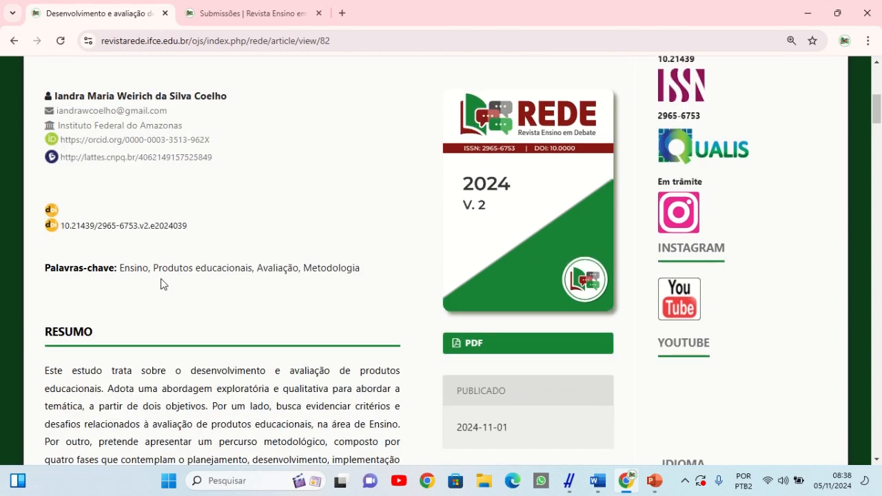
{"action": "scroll", "coordinate": [161, 282], "scroll_direction": "down", "scroll_amount": 3}
{"action": "scroll", "coordinate": [161, 282], "scroll_direction": "down", "scroll_amount": 6}
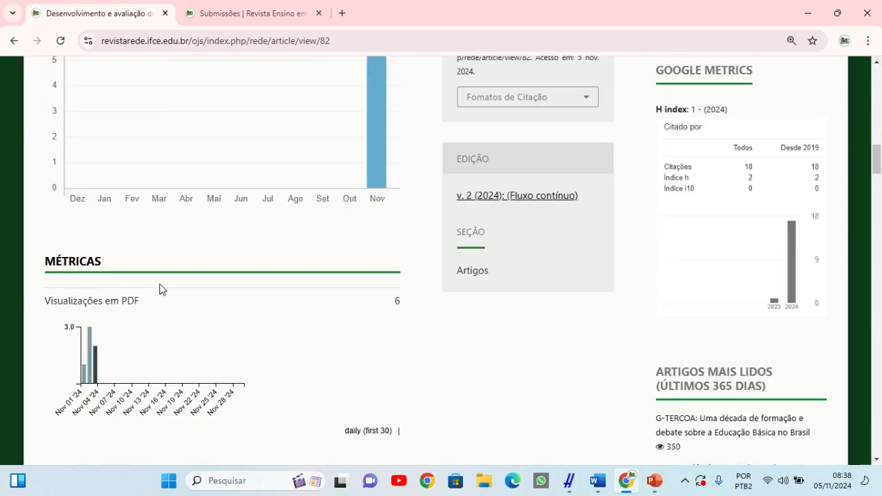
{"action": "scroll", "coordinate": [237, 292], "scroll_direction": "up", "scroll_amount": 8}
{"action": "scroll", "coordinate": [237, 293], "scroll_direction": "up", "scroll_amount": 10}
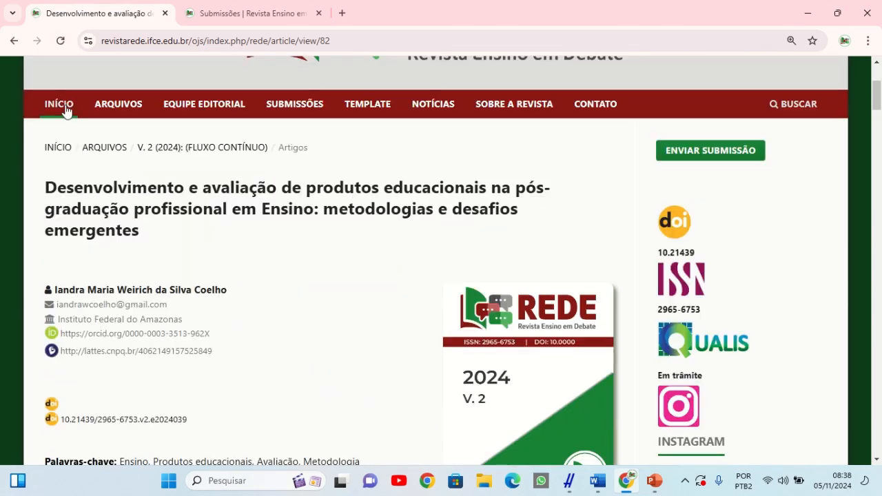
Return to the Submissões page and read the guidelines on the non-identified version, tutorial video, file format, page limits and ethics.
{"action": "left_click", "coordinate": [14, 43]}
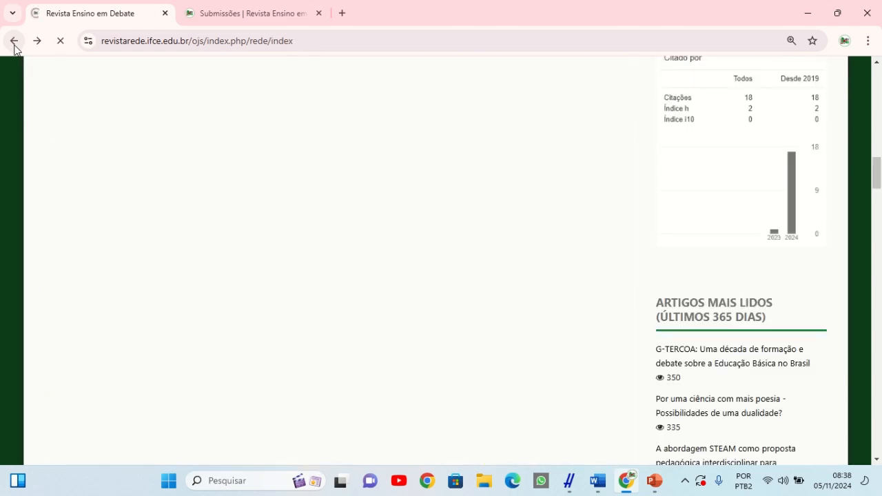
{"action": "left_click", "coordinate": [220, 8]}
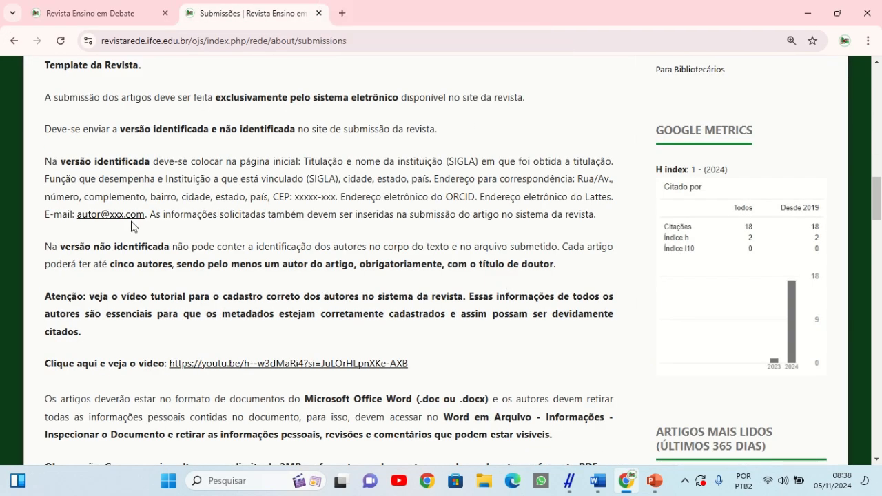
{"action": "scroll", "coordinate": [56, 283], "scroll_direction": "down", "scroll_amount": 1}
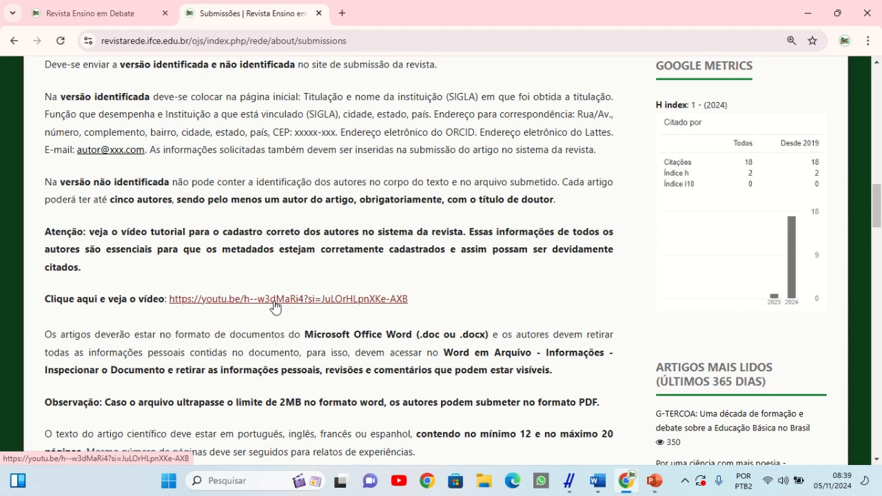
{"action": "scroll", "coordinate": [274, 327], "scroll_direction": "down", "scroll_amount": 1}
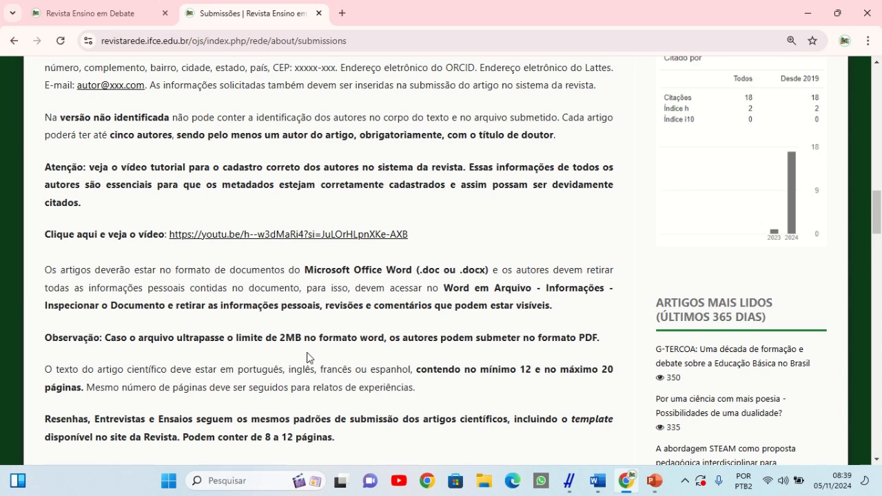
{"action": "scroll", "coordinate": [309, 354], "scroll_direction": "down", "scroll_amount": 1}
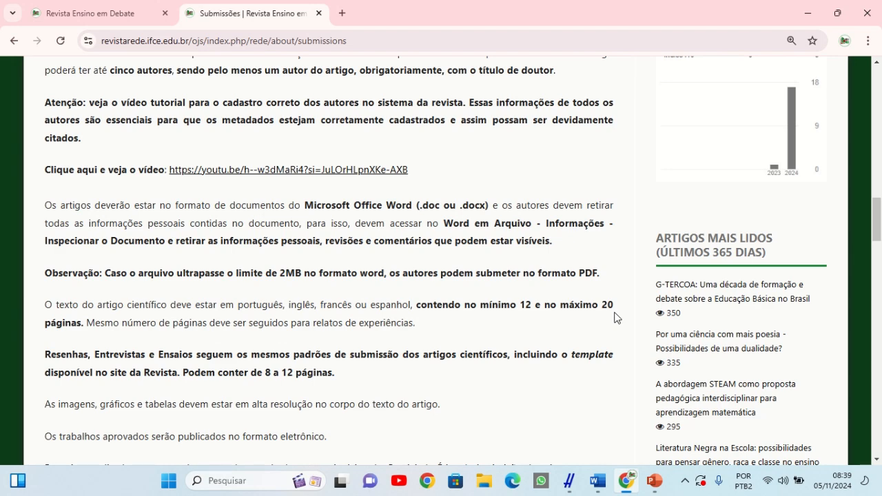
{"action": "scroll", "coordinate": [192, 346], "scroll_direction": "down", "scroll_amount": 3}
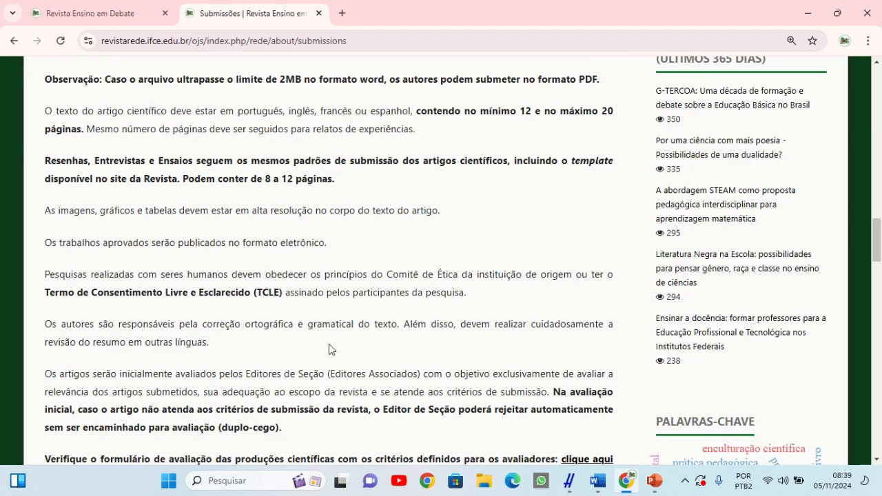
Go back to the start of the Submissões page and switch to the Template_Artigo_(REDE)_2024 novo document in Word.
{"action": "scroll", "coordinate": [441, 360], "scroll_direction": "up", "scroll_amount": 5}
{"action": "scroll", "coordinate": [441, 359], "scroll_direction": "up", "scroll_amount": 15}
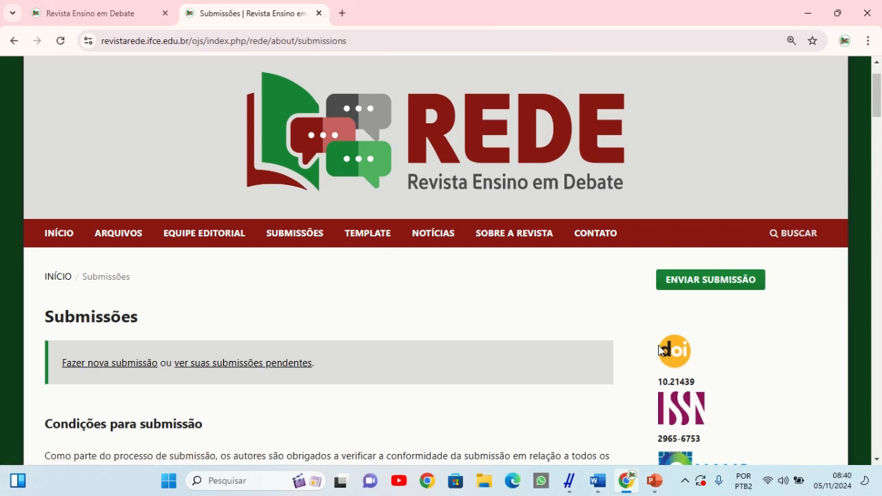
{"action": "left_click", "coordinate": [598, 480]}
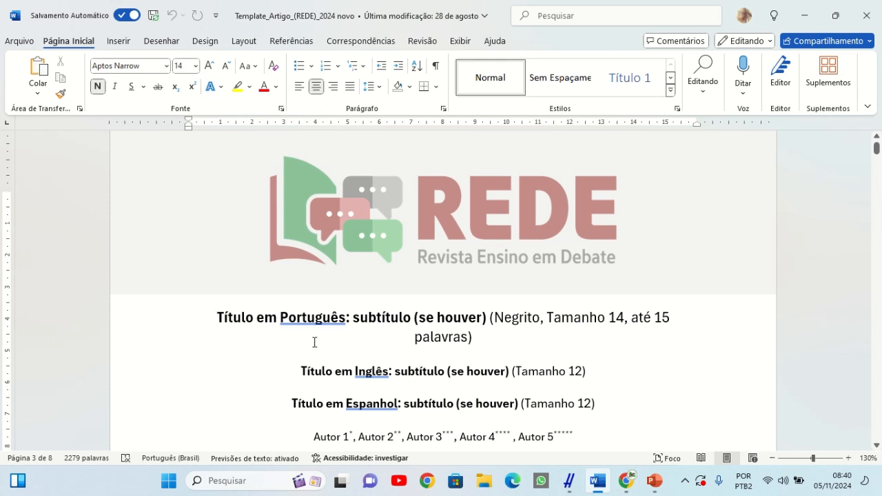
Examine the template's first page: title formatting in three languages, author line, Resumo, Abstract, keywords and author footnotes with ORCID and Lattes.
{"action": "scroll", "coordinate": [303, 341], "scroll_direction": "down", "scroll_amount": 3}
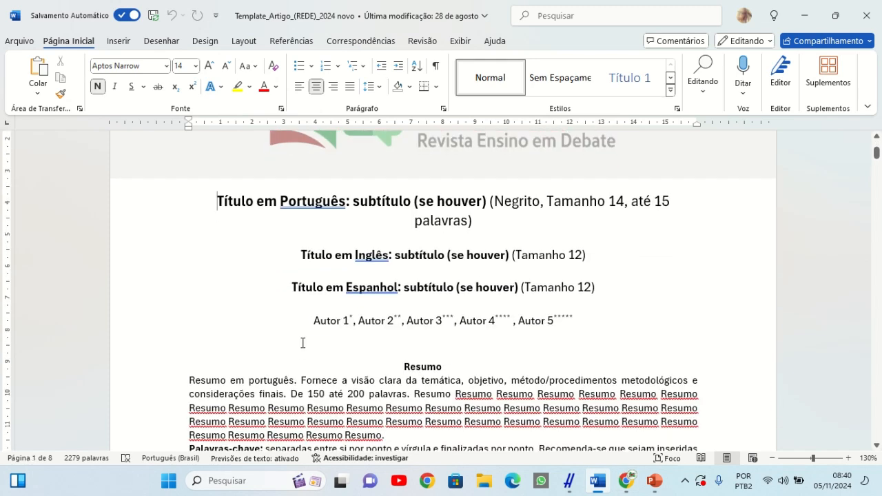
{"action": "left_click_drag", "start_coordinate": [217, 201], "coordinate": [481, 229]}
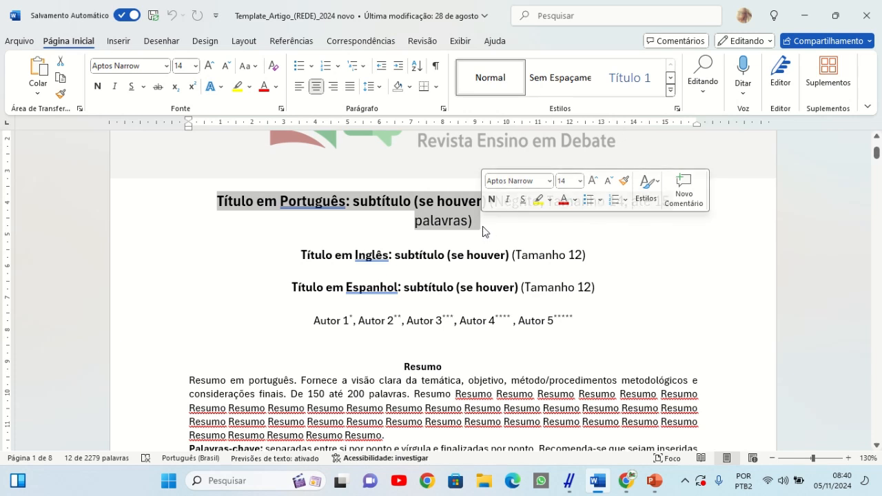
{"action": "left_click", "coordinate": [483, 226]}
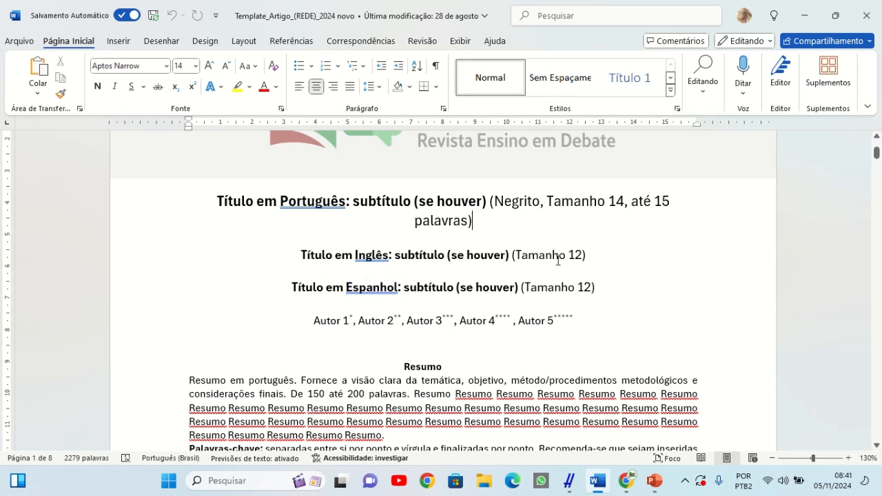
{"action": "double_click", "coordinate": [366, 294]}
{"action": "scroll", "coordinate": [366, 295], "scroll_direction": "down", "scroll_amount": 3}
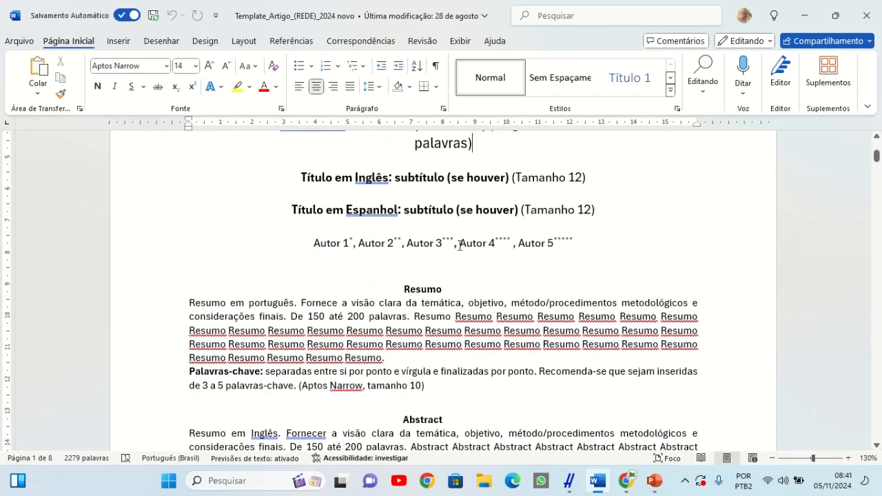
{"action": "scroll", "coordinate": [383, 311], "scroll_direction": "down", "scroll_amount": 2}
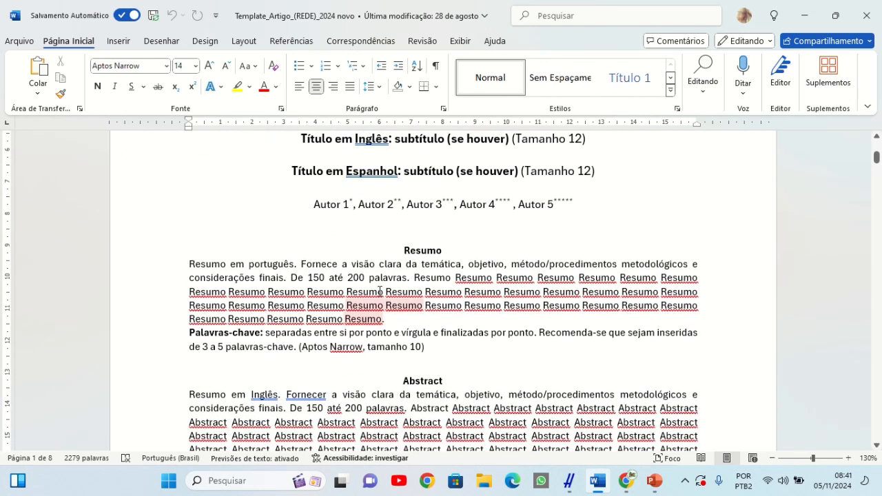
{"action": "scroll", "coordinate": [335, 317], "scroll_direction": "down", "scroll_amount": 4}
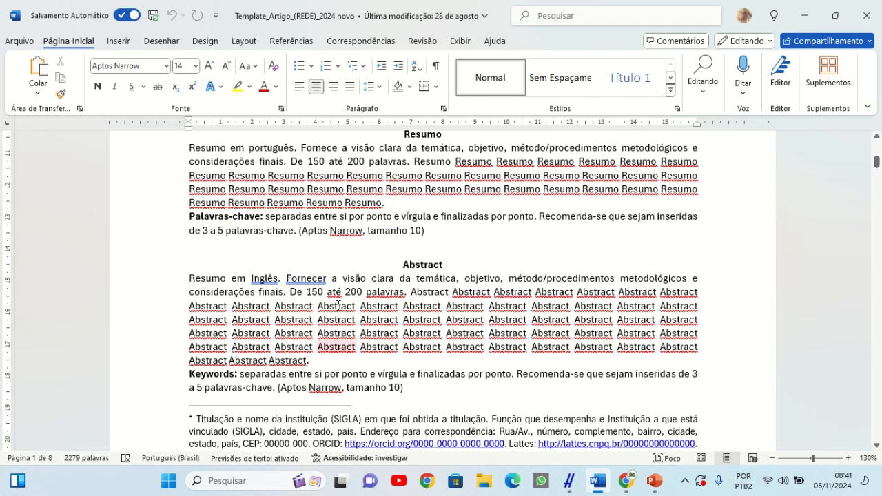
{"action": "scroll", "coordinate": [336, 346], "scroll_direction": "down", "scroll_amount": 3}
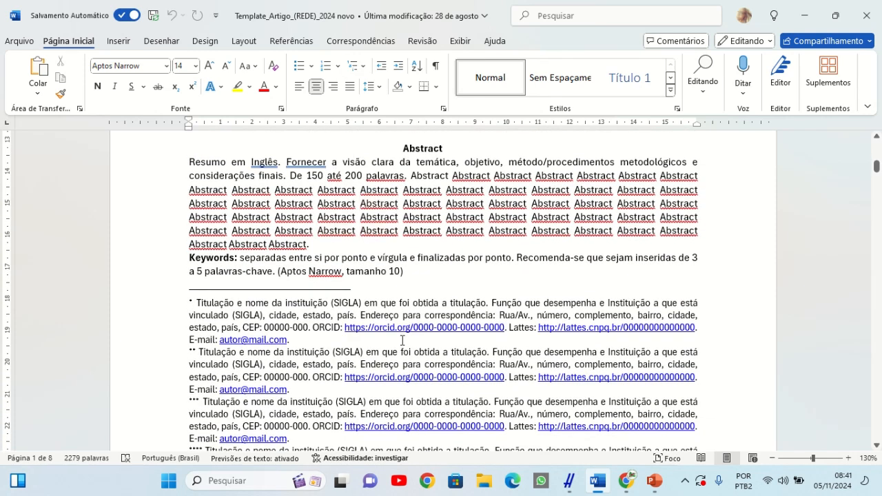
{"action": "scroll", "coordinate": [402, 340], "scroll_direction": "down", "scroll_amount": 2}
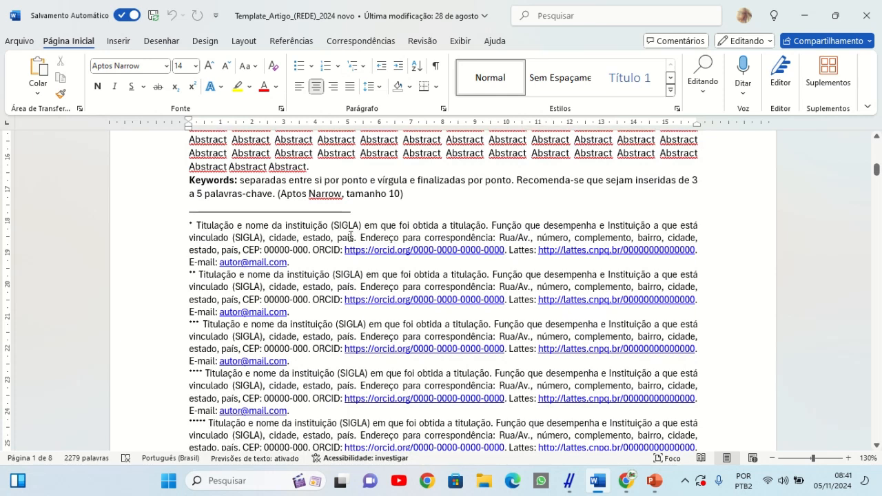
{"action": "scroll", "coordinate": [314, 306], "scroll_direction": "down", "scroll_amount": 1}
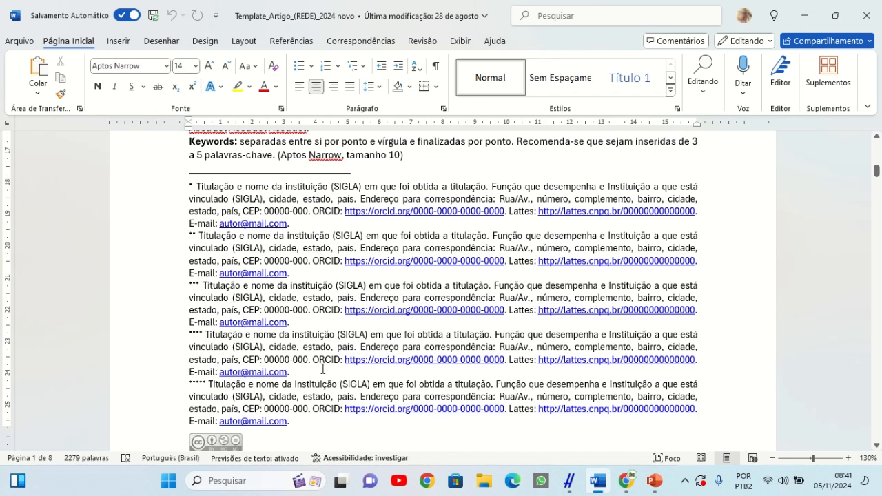
{"action": "scroll", "coordinate": [323, 366], "scroll_direction": "down", "scroll_amount": 10}
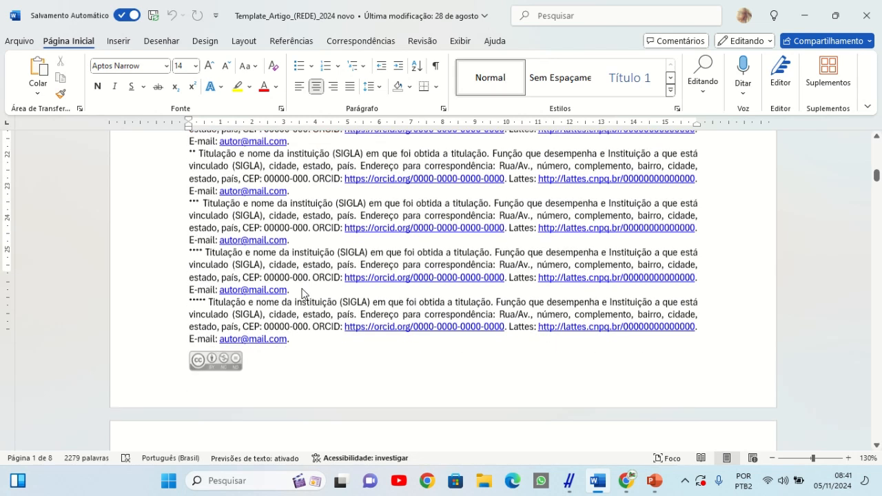
Read the template's rules on headings, body text formatting, explanatory footnotes, and figure captions and sources.
{"action": "scroll", "coordinate": [299, 291], "scroll_direction": "down", "scroll_amount": 3}
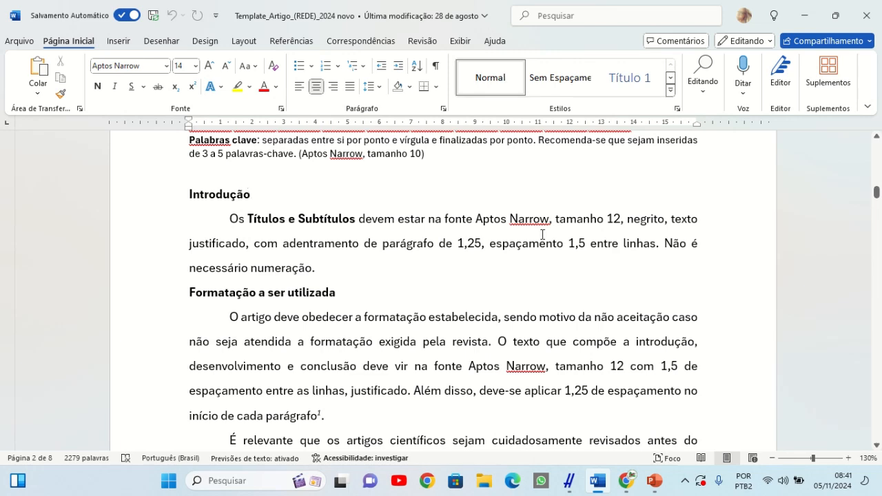
{"action": "scroll", "coordinate": [375, 308], "scroll_direction": "down", "scroll_amount": 5}
{"action": "scroll", "coordinate": [374, 309], "scroll_direction": "down", "scroll_amount": 10}
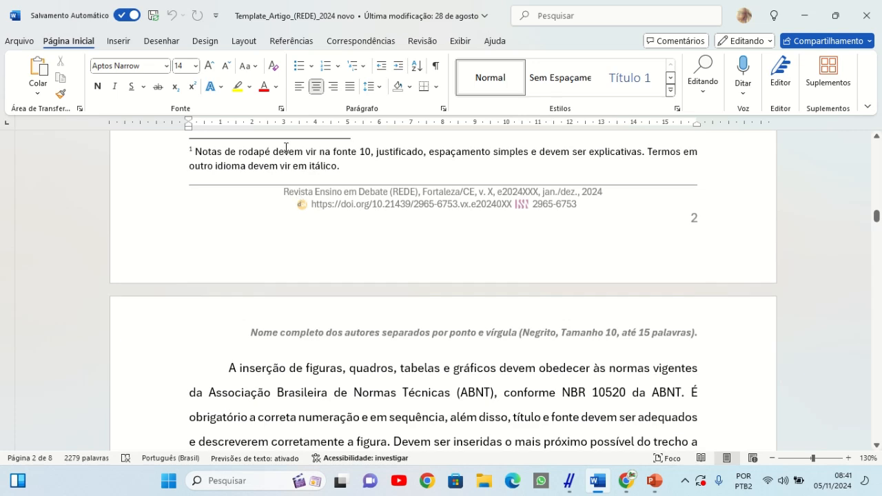
{"action": "scroll", "coordinate": [356, 276], "scroll_direction": "down", "scroll_amount": 8}
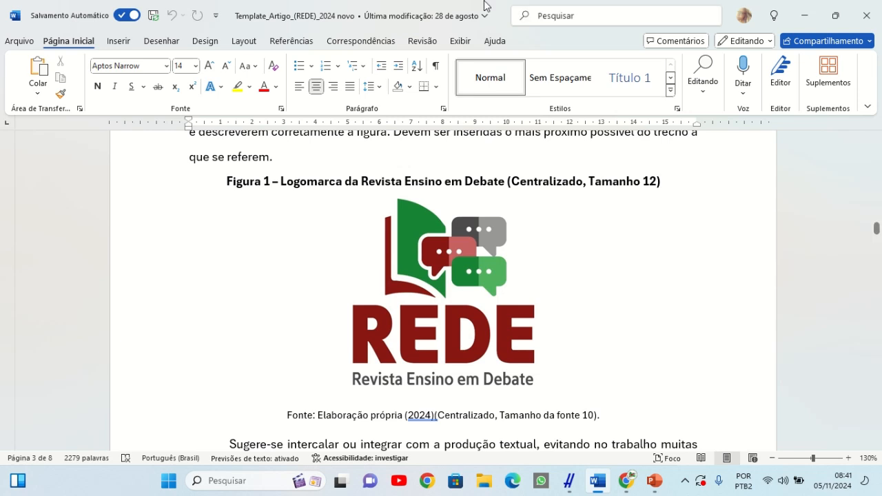
{"action": "scroll", "coordinate": [358, 379], "scroll_direction": "down", "scroll_amount": 2}
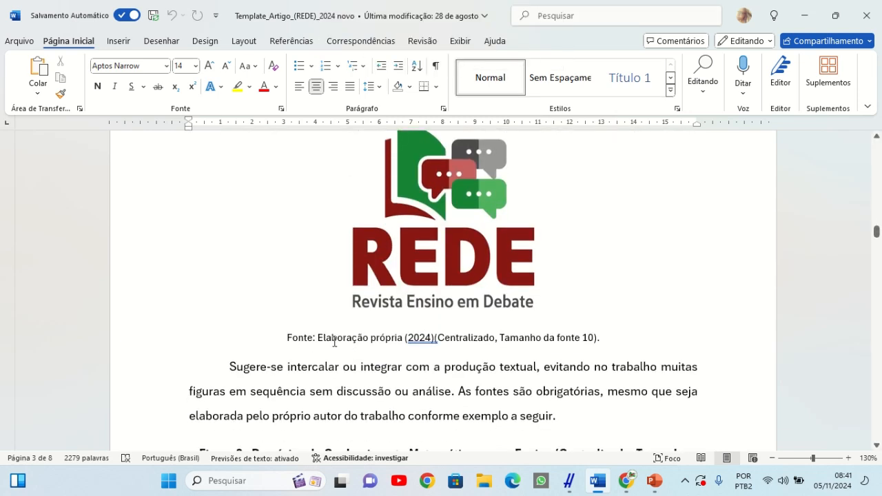
{"action": "double_click", "coordinate": [430, 342]}
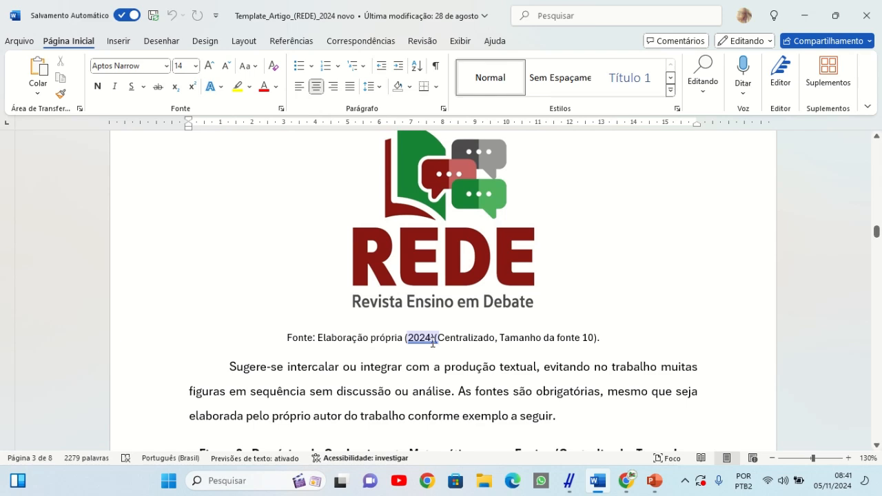
{"action": "scroll", "coordinate": [432, 343], "scroll_direction": "down", "scroll_amount": 5}
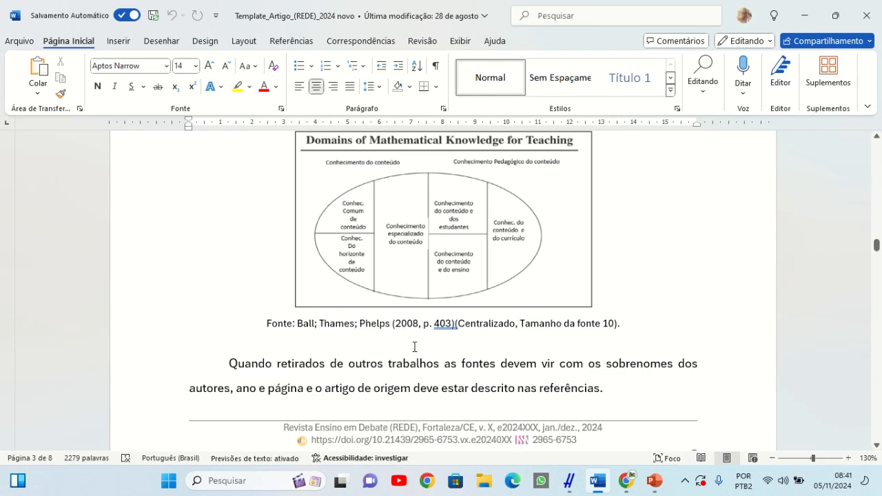
{"action": "scroll", "coordinate": [415, 370], "scroll_direction": "down", "scroll_amount": 7}
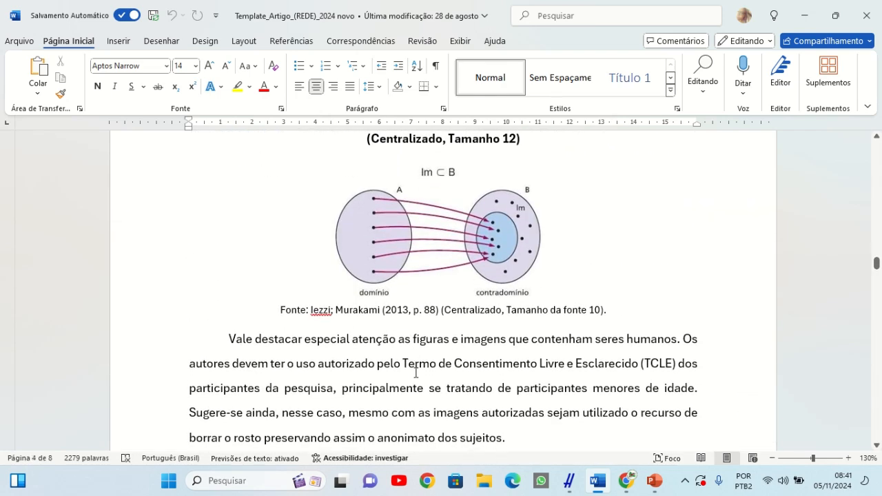
Examine the template's quadro and tabela examples and the rules for direct citations, including the source reference of the long quotation.
{"action": "scroll", "coordinate": [416, 373], "scroll_direction": "down", "scroll_amount": 12}
{"action": "scroll", "coordinate": [417, 374], "scroll_direction": "down", "scroll_amount": 6}
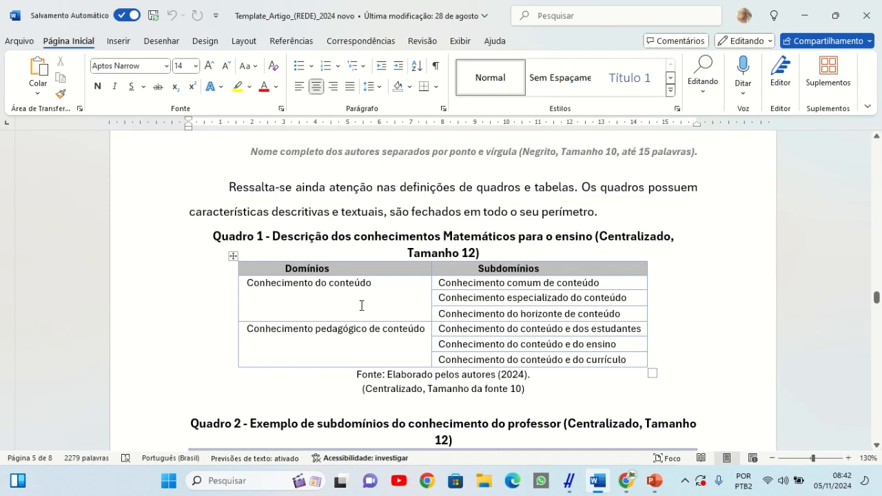
{"action": "scroll", "coordinate": [359, 303], "scroll_direction": "down", "scroll_amount": 6}
{"action": "scroll", "coordinate": [315, 269], "scroll_direction": "down", "scroll_amount": 3}
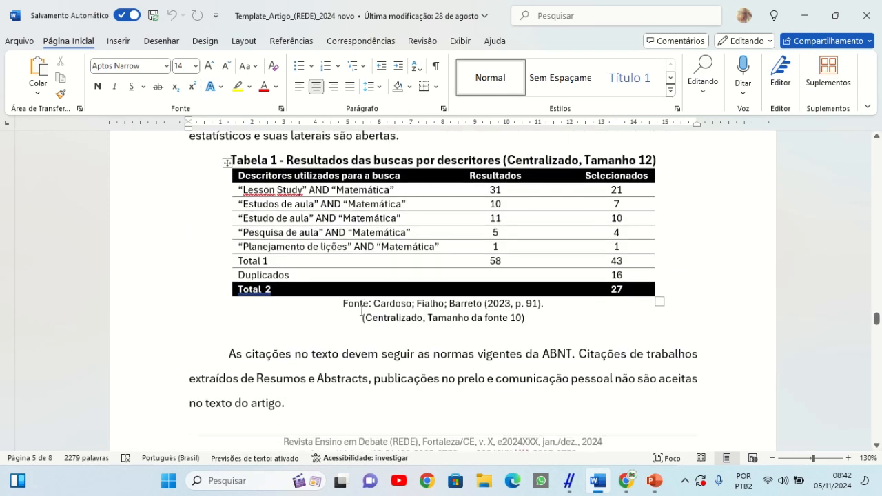
{"action": "scroll", "coordinate": [321, 276], "scroll_direction": "down", "scroll_amount": 3}
{"action": "scroll", "coordinate": [324, 288], "scroll_direction": "down", "scroll_amount": 3}
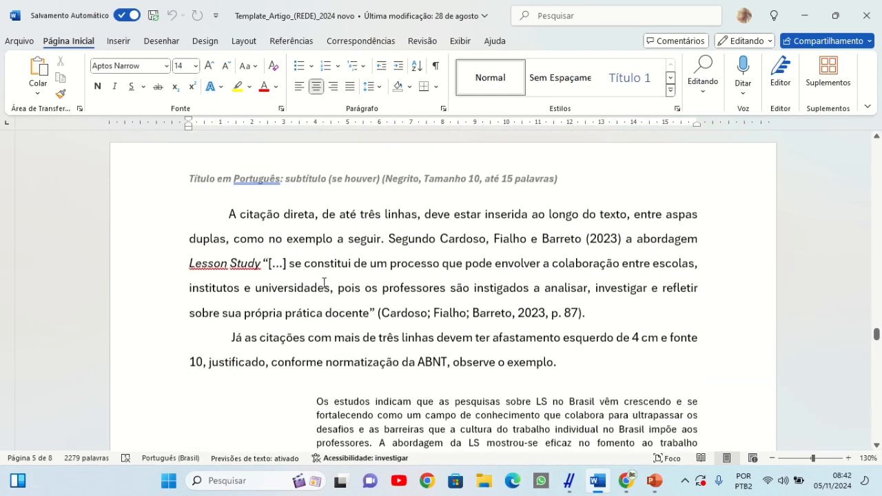
{"action": "scroll", "coordinate": [324, 283], "scroll_direction": "down", "scroll_amount": 2}
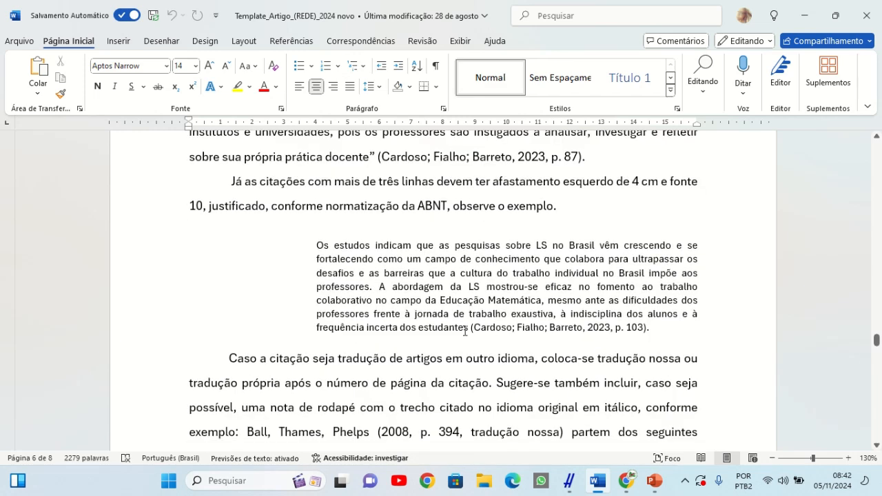
{"action": "left_click_drag", "start_coordinate": [471, 329], "coordinate": [659, 333]}
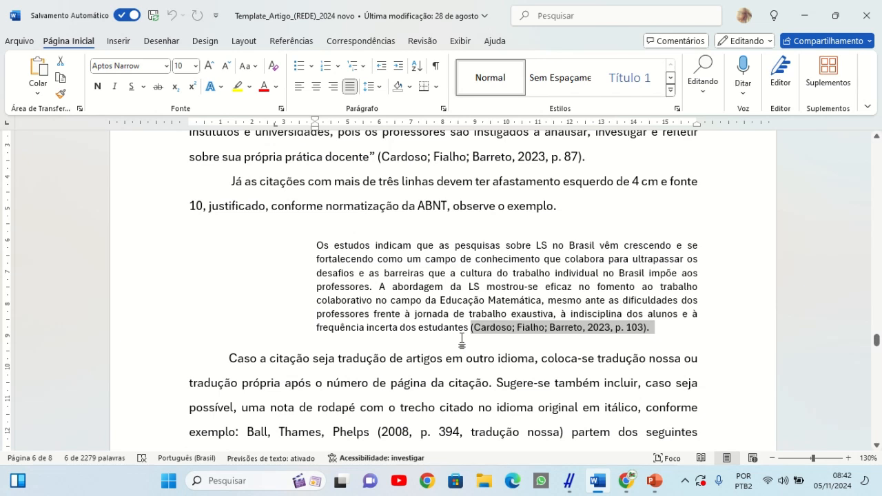
Switch to the journal's Submissões page in Chrome and return to the start of that page.
{"action": "left_click", "coordinate": [623, 491]}
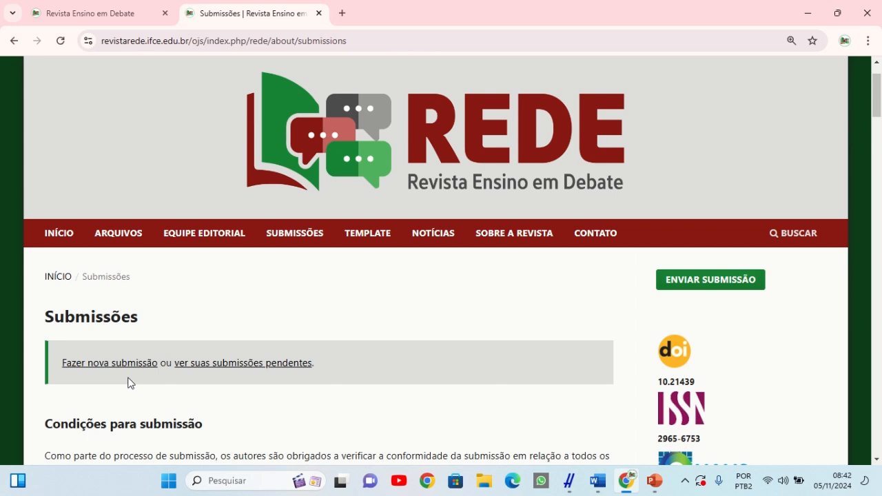
{"action": "left_click", "coordinate": [714, 295]}
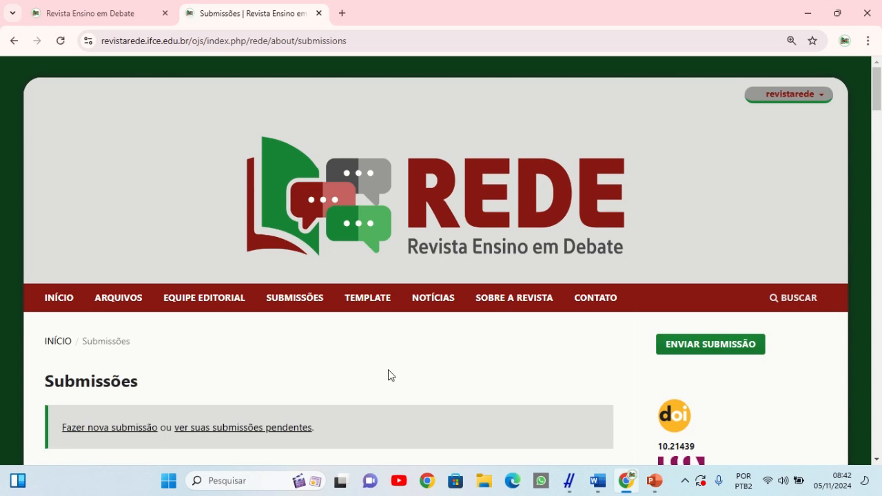
{"action": "scroll", "coordinate": [388, 375], "scroll_direction": "down", "scroll_amount": 4}
{"action": "scroll", "coordinate": [389, 382], "scroll_direction": "up", "scroll_amount": 2}
{"action": "scroll", "coordinate": [389, 375], "scroll_direction": "up", "scroll_amount": 2}
{"action": "left_click", "coordinate": [61, 13]}
{"action": "left_click", "coordinate": [206, 13]}
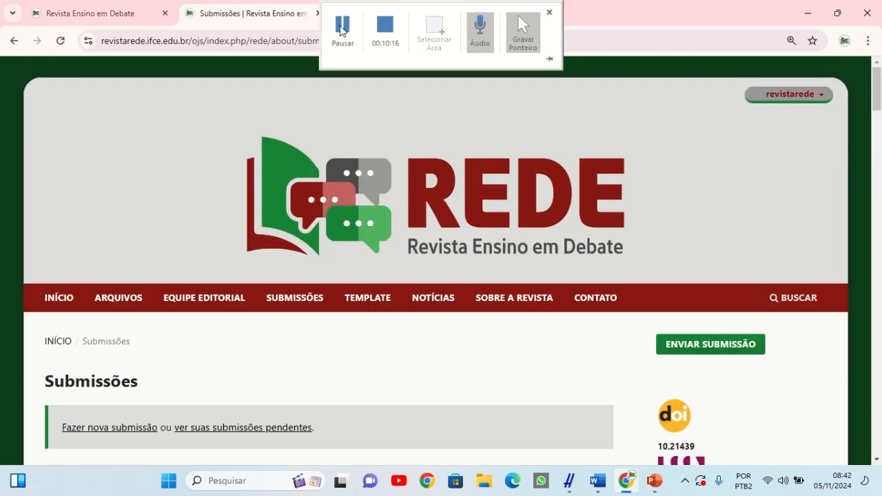
Open the account's Perfil page and go from there back to the Nova Submissão form.
{"action": "left_click", "coordinate": [799, 94]}
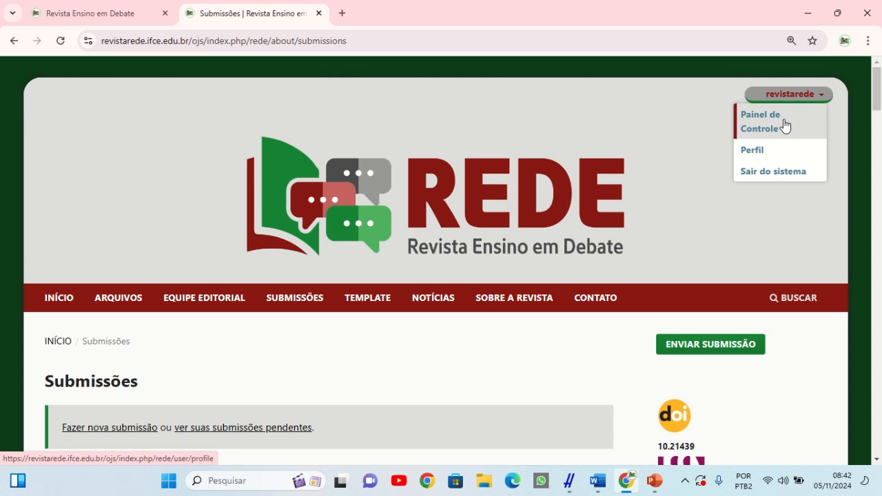
{"action": "left_click", "coordinate": [753, 149]}
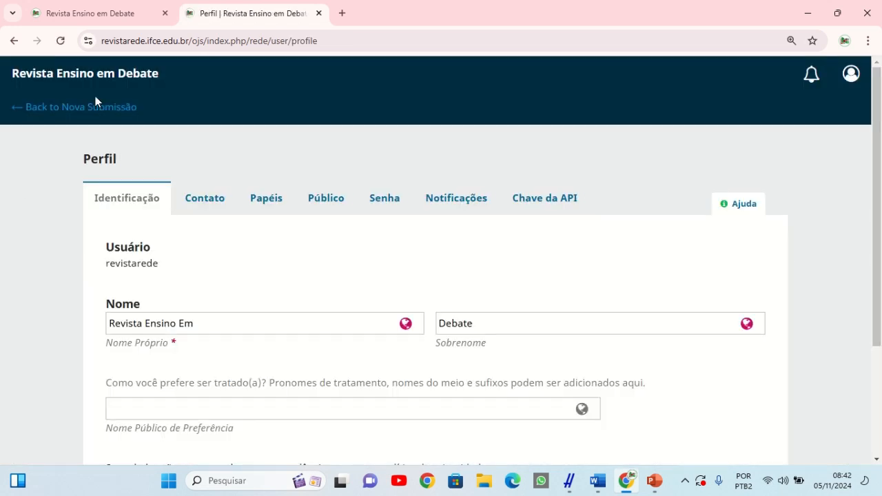
{"action": "left_click", "coordinate": [96, 107]}
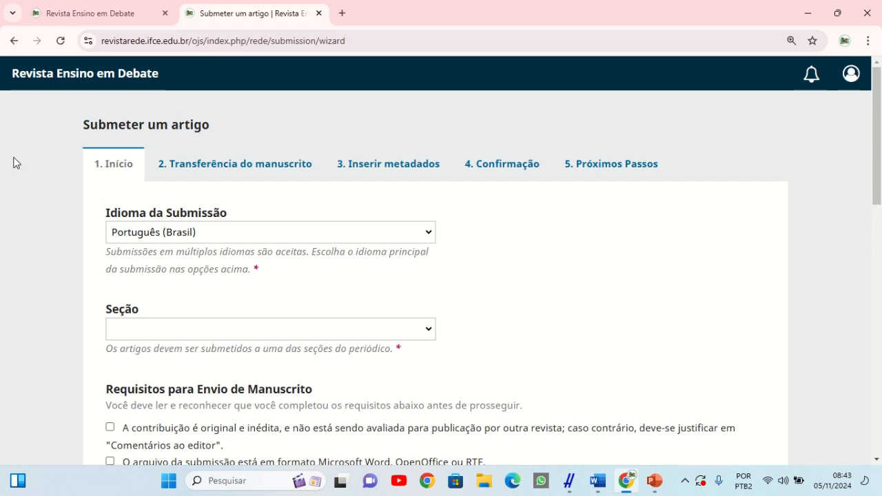
Choose Artigos as the Seção of the new submission.
{"action": "scroll", "coordinate": [18, 173], "scroll_direction": "down", "scroll_amount": 1}
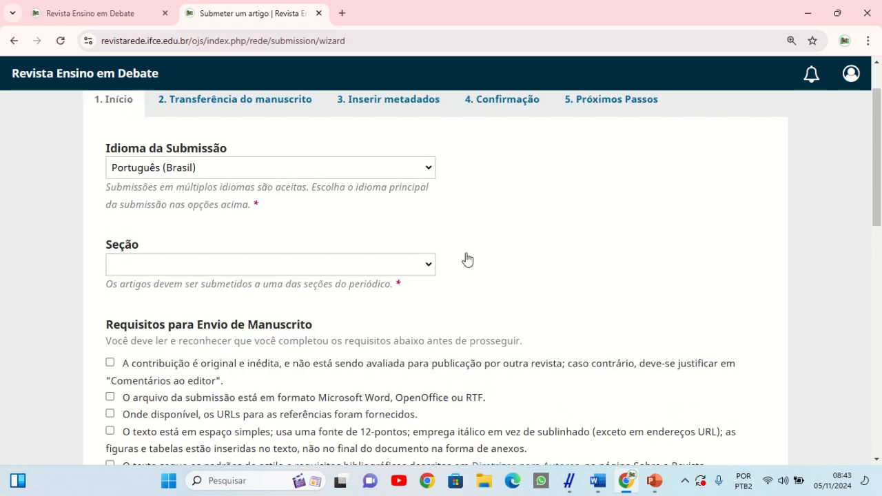
{"action": "left_click", "coordinate": [427, 265]}
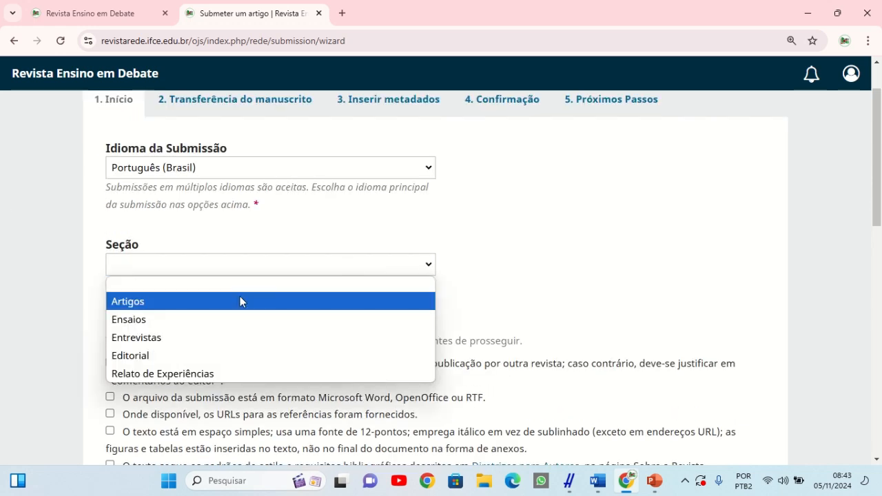
{"action": "left_click", "coordinate": [155, 310]}
Acknowledge all six requirements under Requisitos para Envio de Manuscrito and go on to Comentários para o editor.
{"action": "scroll", "coordinate": [19, 325], "scroll_direction": "down", "scroll_amount": 2}
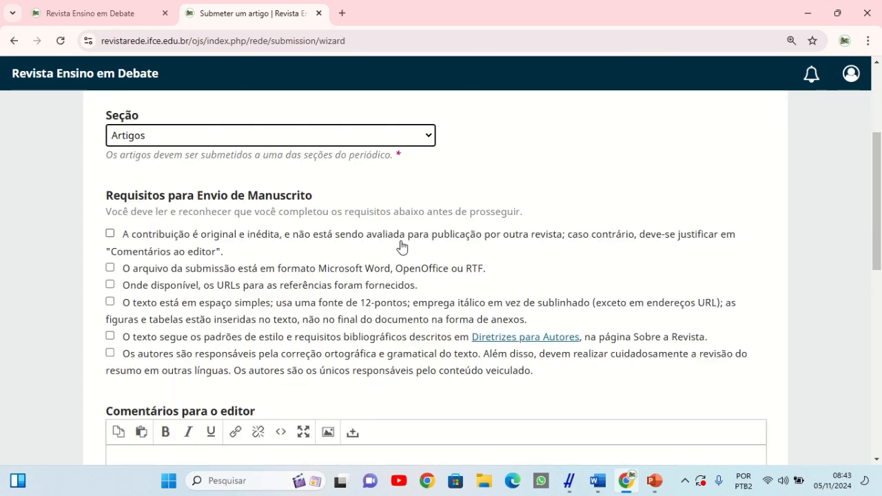
{"action": "left_click", "coordinate": [110, 234]}
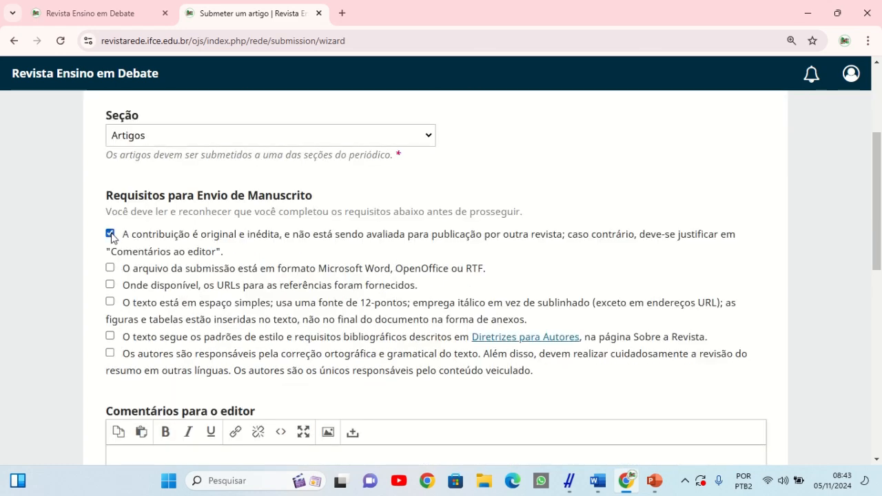
{"action": "left_click", "coordinate": [111, 268]}
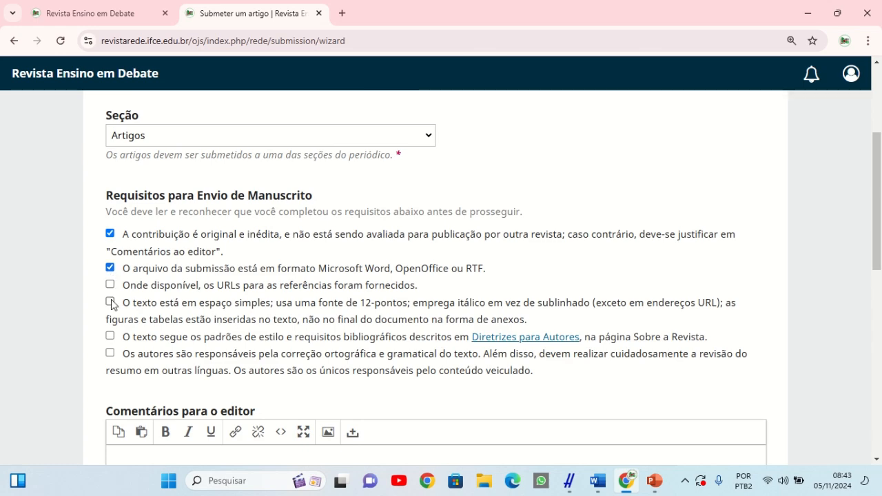
{"action": "left_click", "coordinate": [110, 285]}
{"action": "left_click", "coordinate": [111, 301]}
{"action": "left_click", "coordinate": [110, 353]}
{"action": "scroll", "coordinate": [325, 335], "scroll_direction": "down", "scroll_amount": 3}
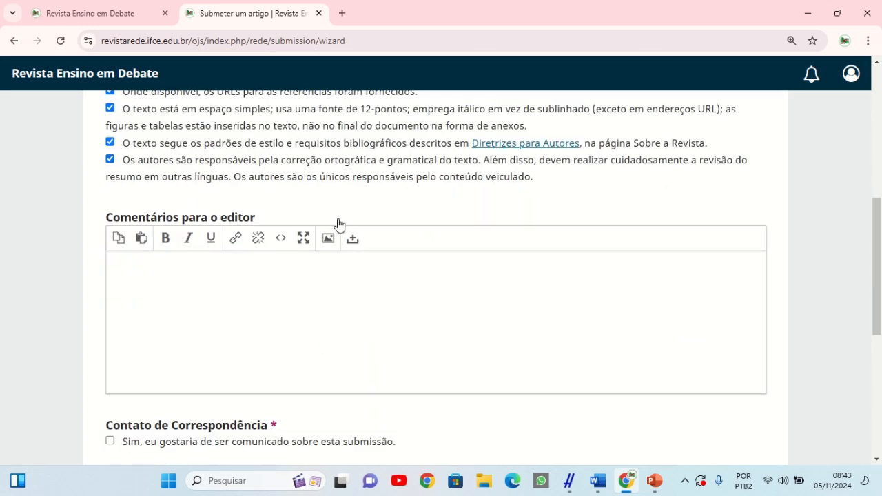
{"action": "scroll", "coordinate": [246, 325], "scroll_direction": "down", "scroll_amount": 2}
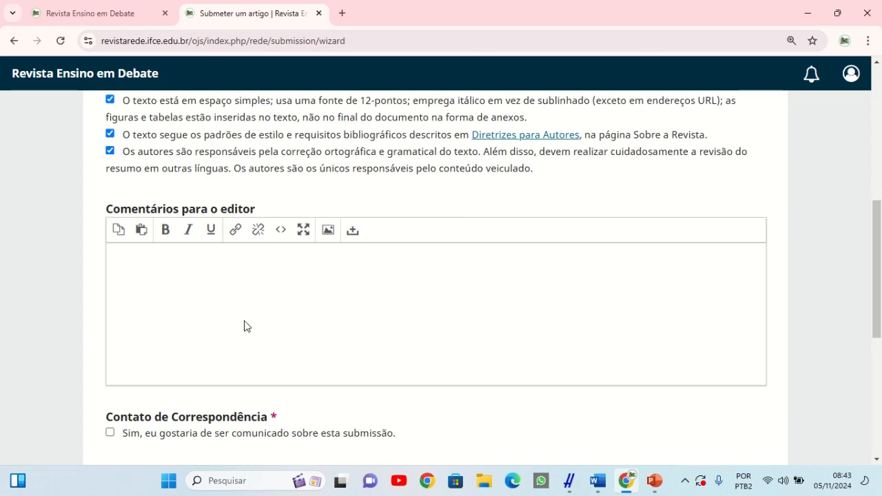
Agree to be contacted, accept the copyright declaration and the privacy statement, and save to continue to Transferência do manuscrito.
{"action": "left_click", "coordinate": [110, 312]}
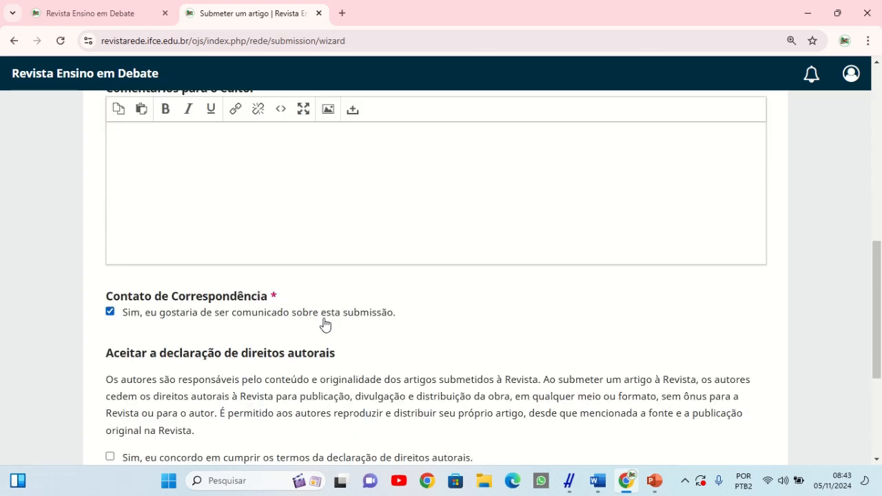
{"action": "scroll", "coordinate": [363, 328], "scroll_direction": "down", "scroll_amount": 3}
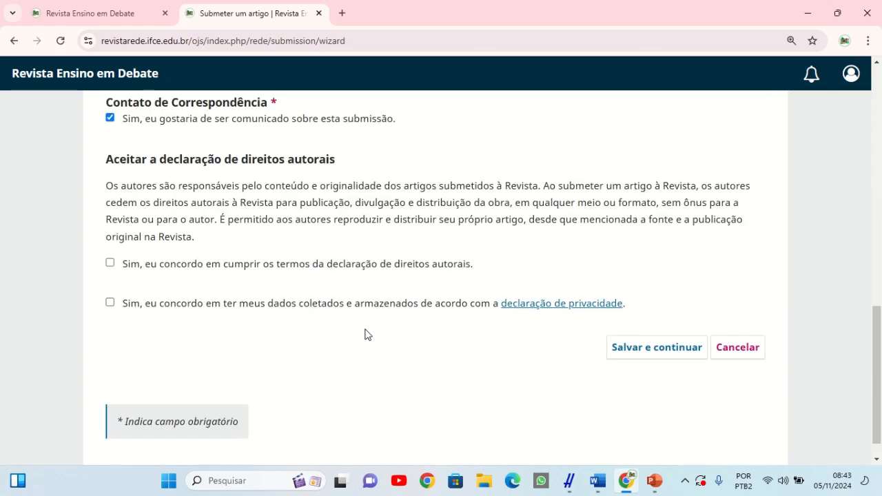
{"action": "left_click", "coordinate": [110, 266]}
{"action": "left_click", "coordinate": [110, 302]}
{"action": "scroll", "coordinate": [433, 354], "scroll_direction": "down", "scroll_amount": 1}
{"action": "left_click", "coordinate": [637, 329]}
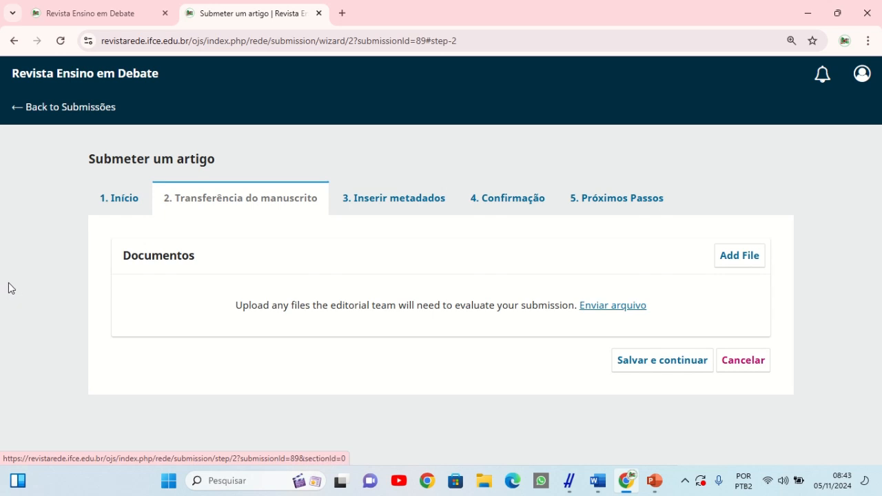
Try to upload Template_Artigo_(REDE)_2024 versão identificada.docx from the 0 Teste submissão folder inside REDE-IFCE.
{"action": "left_click", "coordinate": [599, 304]}
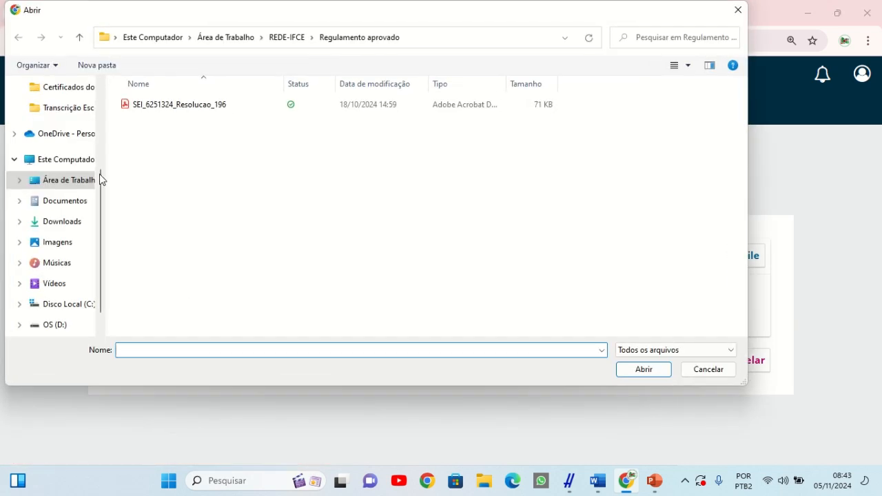
{"action": "left_click", "coordinate": [63, 181]}
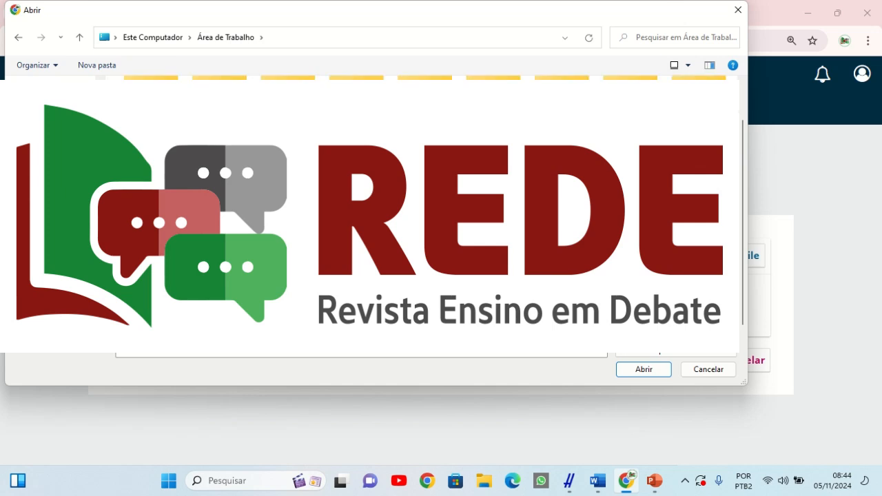
{"action": "key", "text": "Return"}
{"action": "key", "text": "Return"}
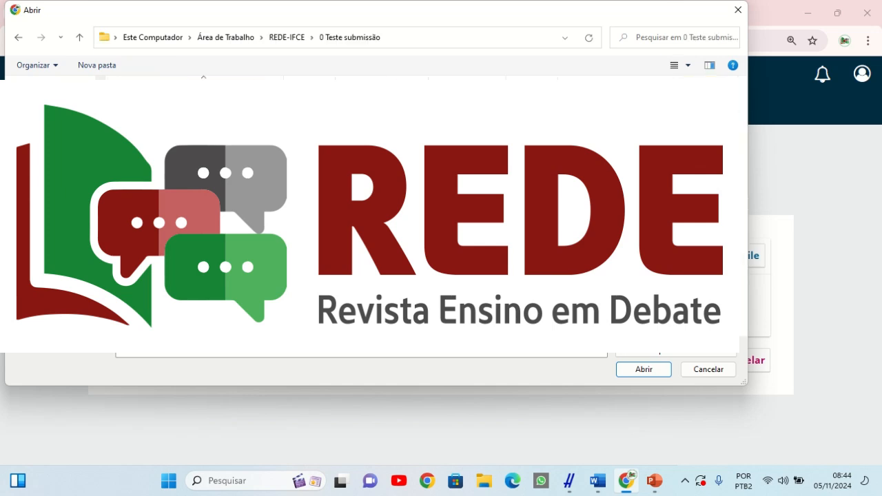
{"action": "left_click", "coordinate": [255, 109]}
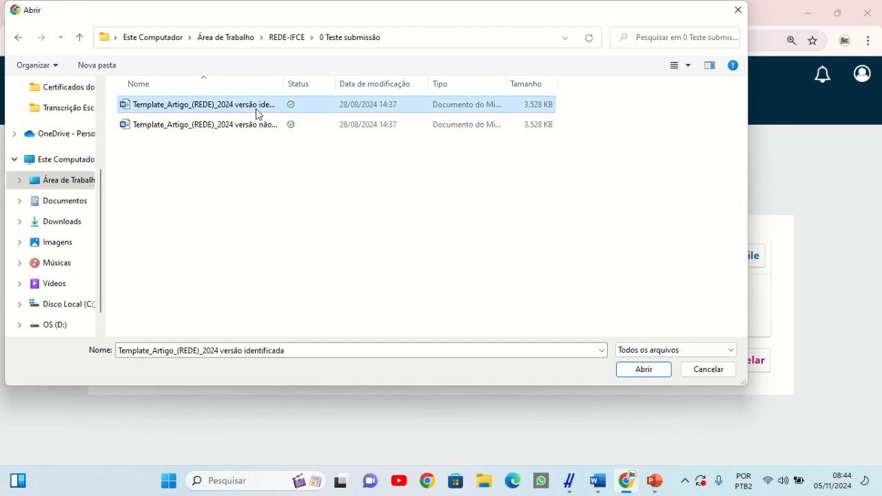
{"action": "left_click", "coordinate": [618, 374]}
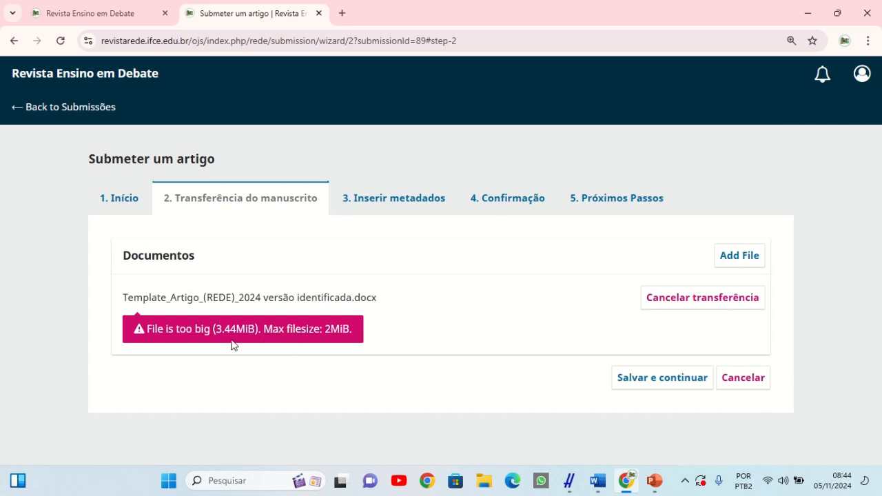
Close the open Word template, switch to the 0 Teste submissão folder in File Explorer, and open Template_Artigo_(REDE)_2024 versão identificada in Word.
{"action": "left_click", "coordinate": [809, 12]}
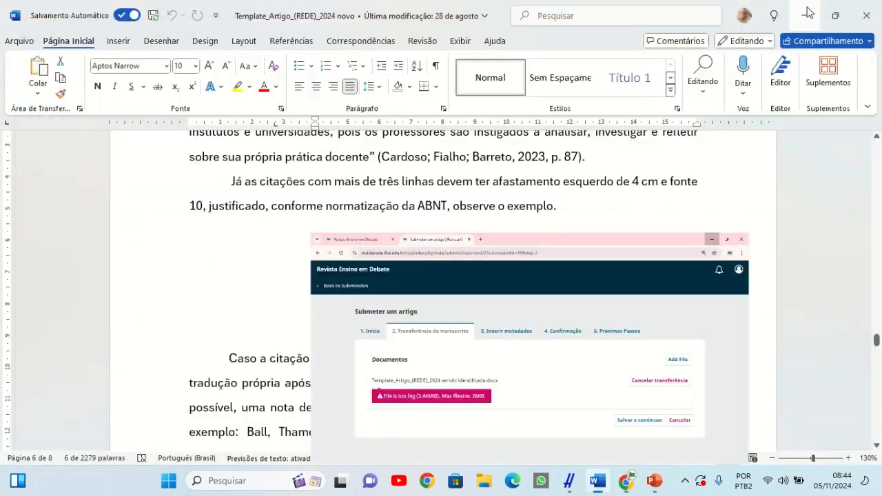
{"action": "left_click", "coordinate": [856, 19]}
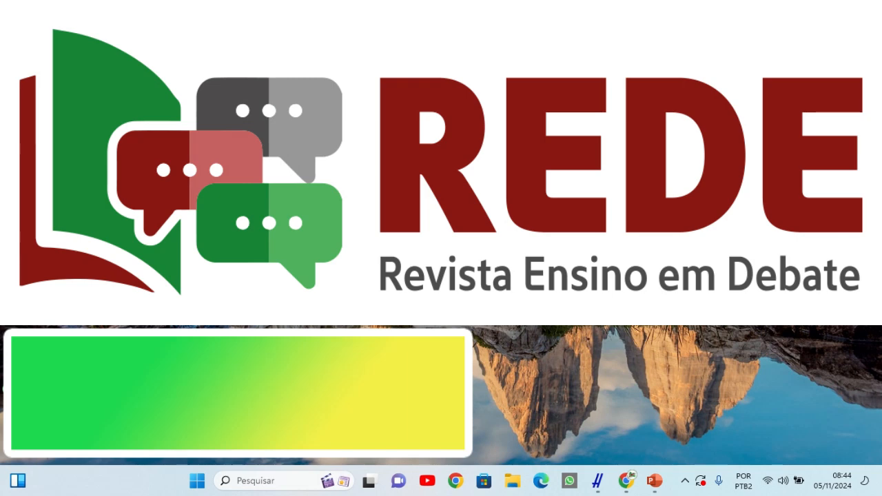
{"action": "key", "text": "super+e"}
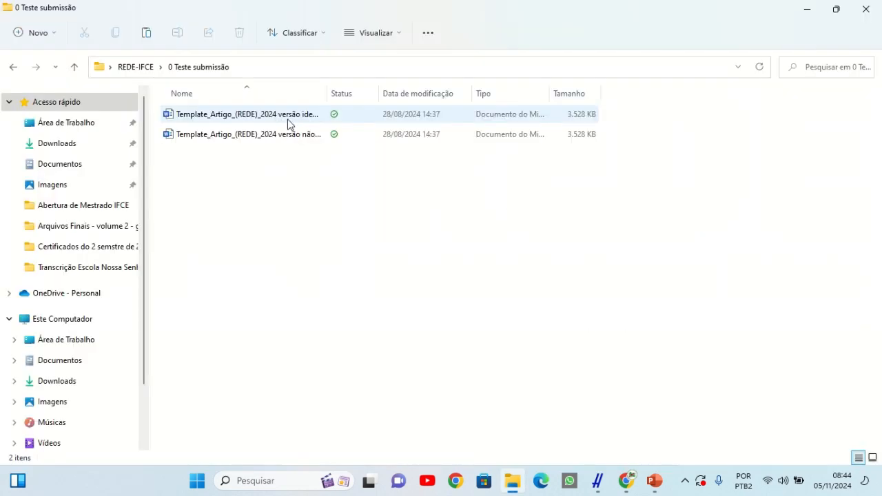
{"action": "double_click", "coordinate": [234, 118]}
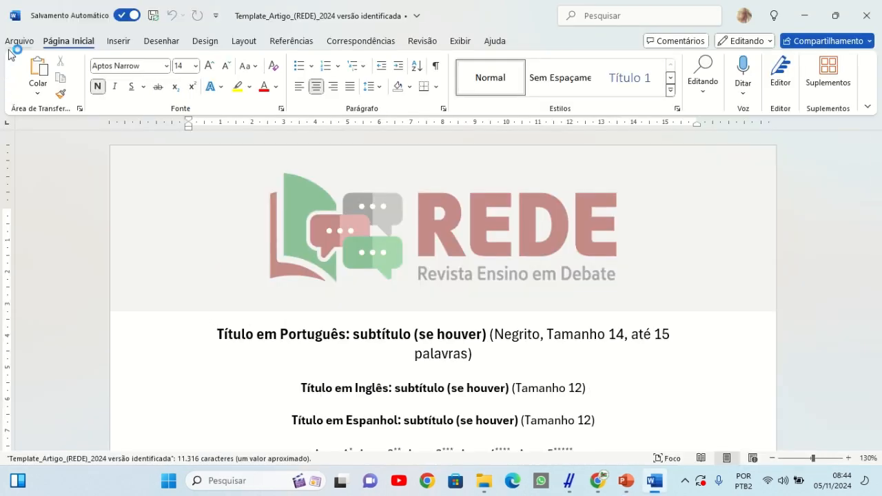
Save a PDF copy of the versão identificada document in the 0 Teste submissão folder and close the OneDrive page it opens.
{"action": "left_click", "coordinate": [10, 41]}
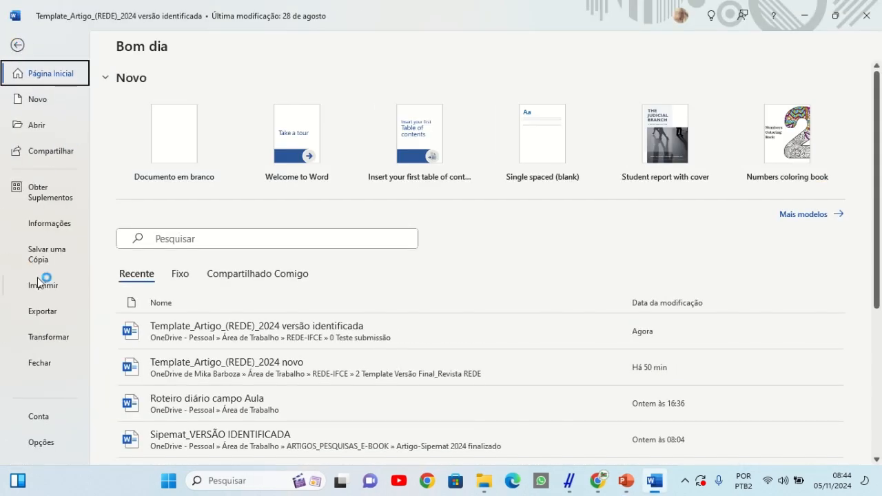
{"action": "left_click", "coordinate": [56, 255]}
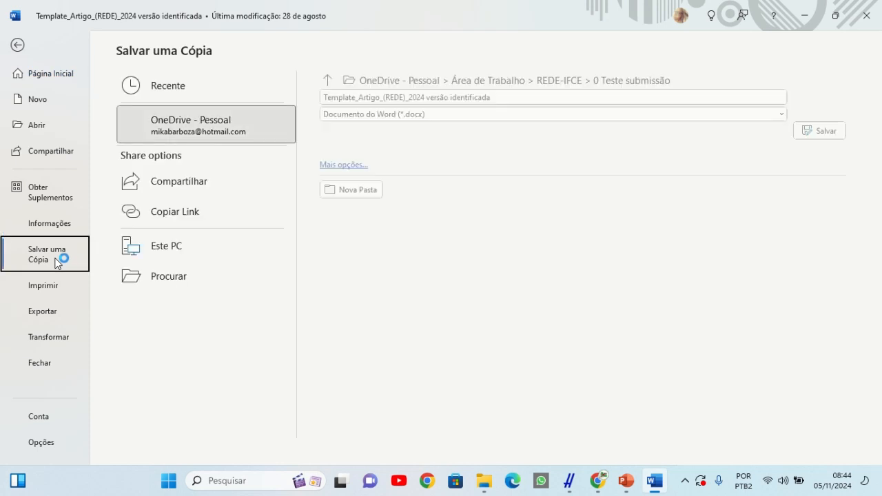
{"action": "left_click", "coordinate": [192, 311]}
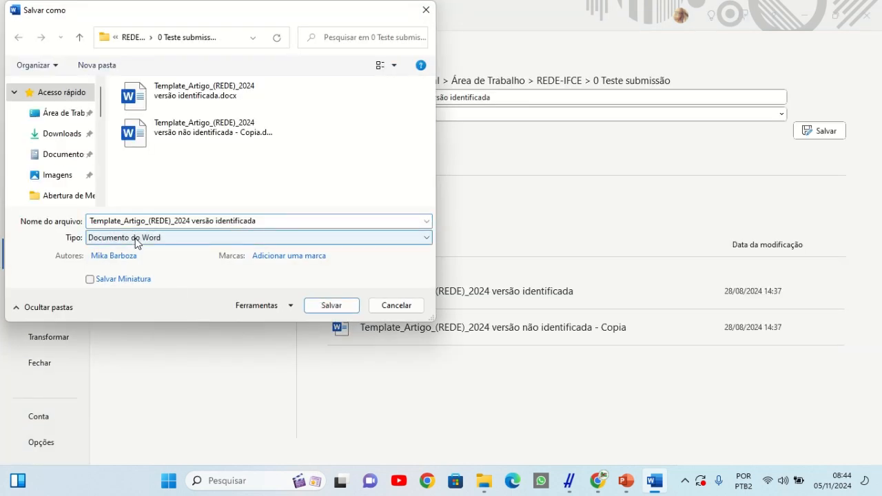
{"action": "left_click", "coordinate": [136, 239]}
{"action": "left_click", "coordinate": [138, 308]}
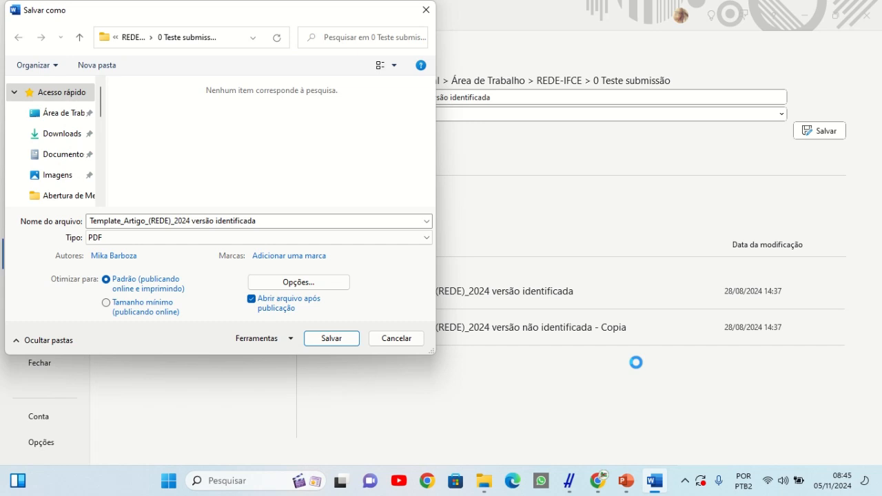
{"action": "left_click", "coordinate": [328, 342]}
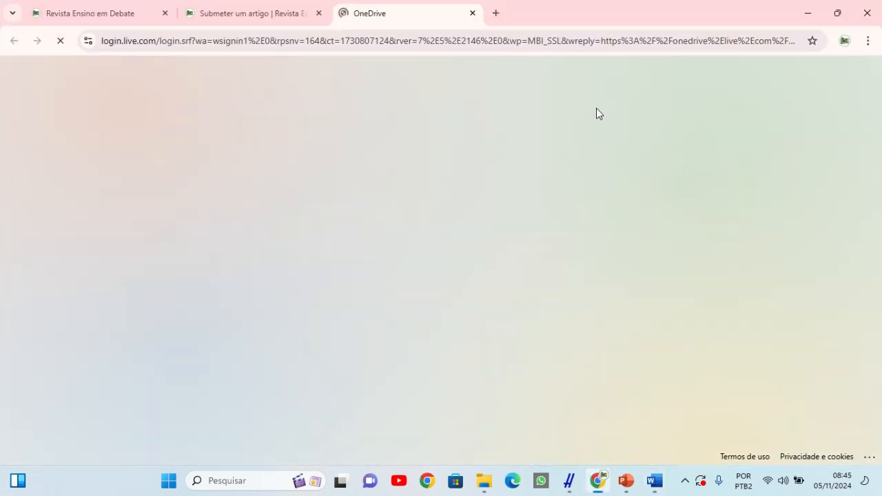
{"action": "left_click", "coordinate": [472, 14]}
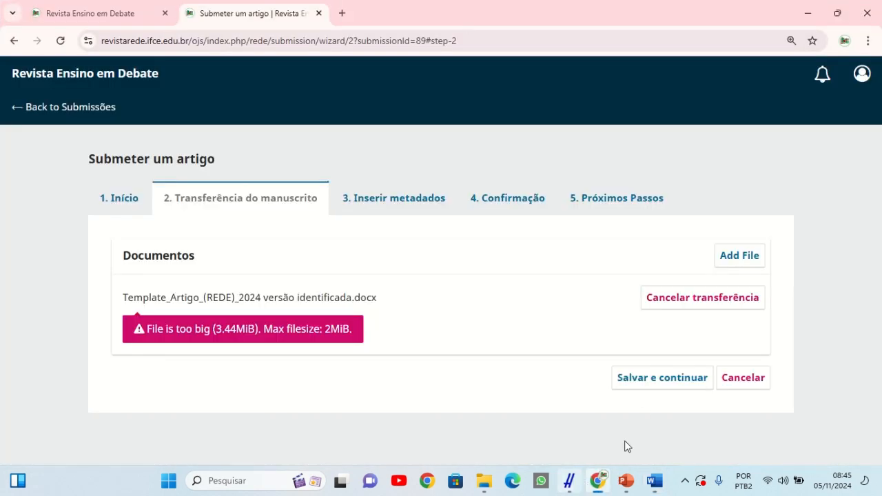
Return to the 0 Teste submissão folder, check the versão identificada PDF in Adobe Acrobat Reader, and close it.
{"action": "left_click", "coordinate": [810, 9]}
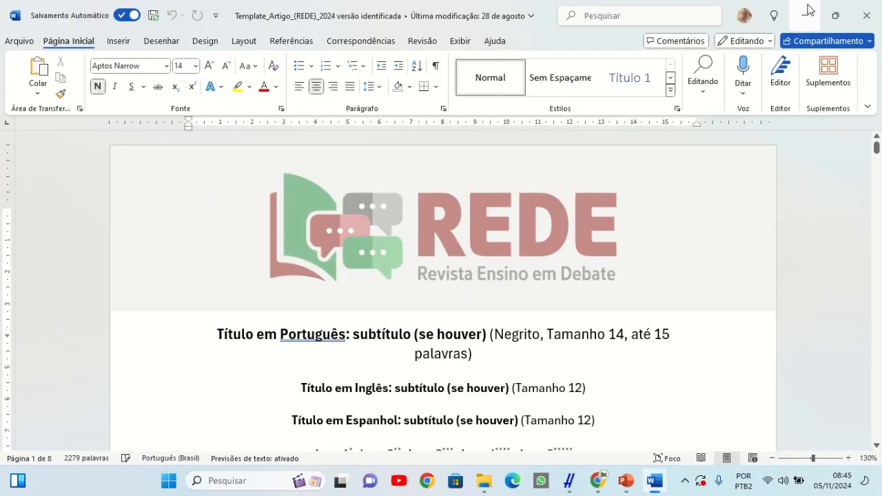
{"action": "left_click", "coordinate": [807, 10]}
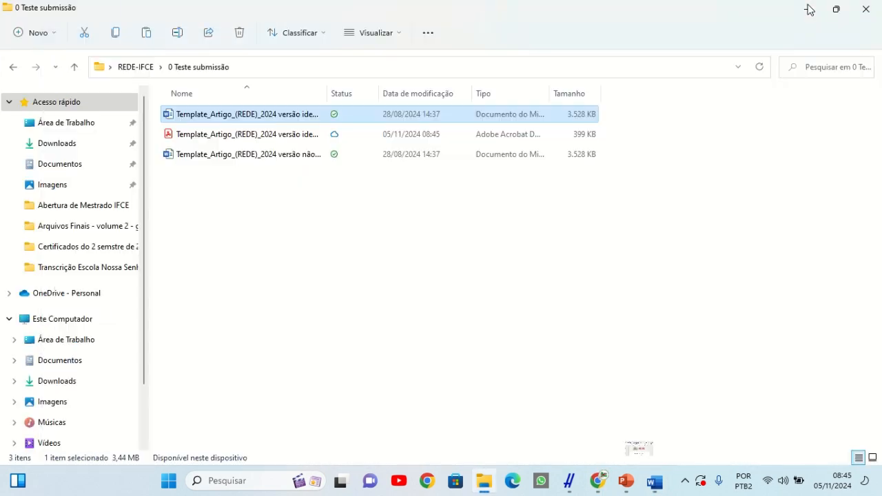
{"action": "double_click", "coordinate": [232, 136]}
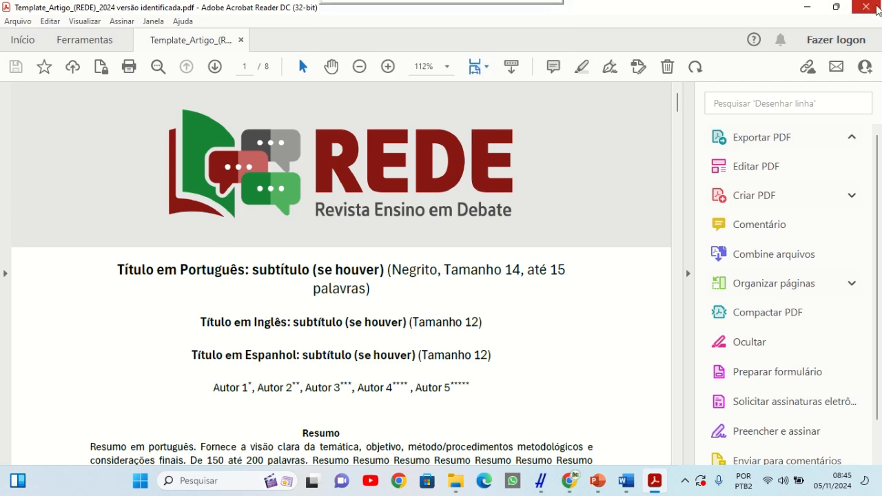
{"action": "left_click", "coordinate": [876, 10]}
Open Template_Artigo_(REDE)_2024 versão não identificada - Copia in Word, save a PDF copy of it, and close the Microsoft sign-in page.
{"action": "double_click", "coordinate": [210, 156]}
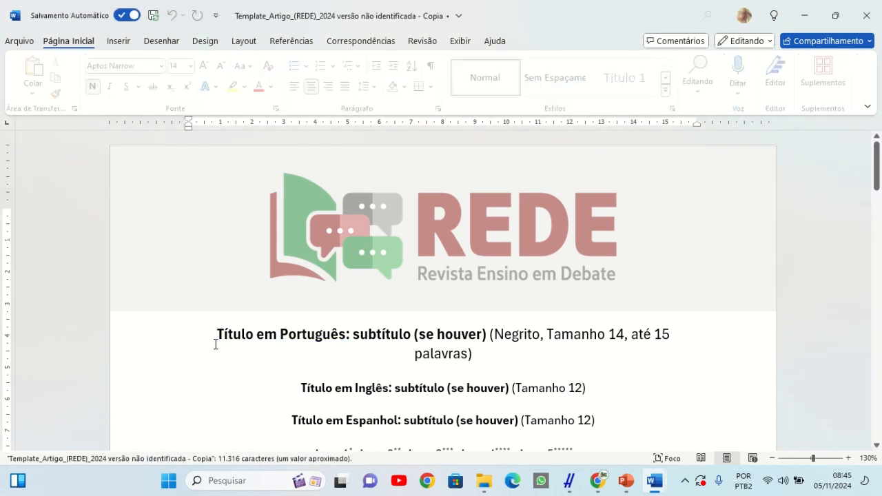
{"action": "left_click", "coordinate": [18, 42]}
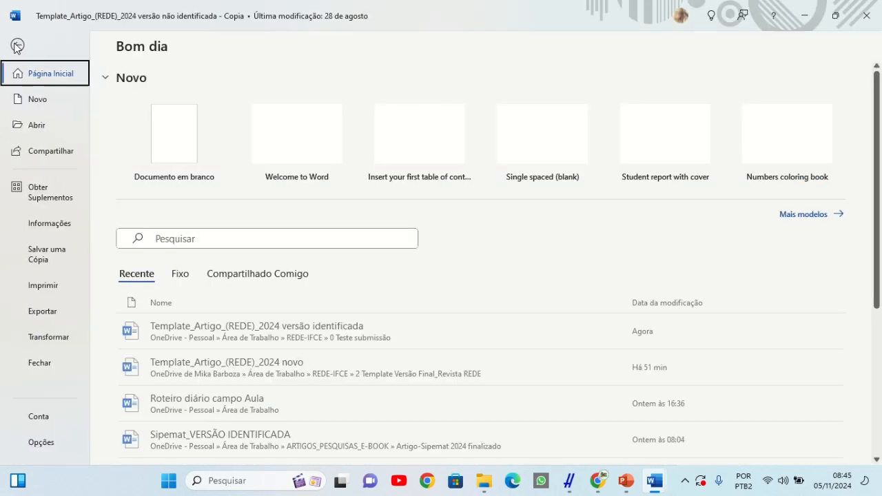
{"action": "left_click", "coordinate": [47, 253]}
{"action": "left_click", "coordinate": [170, 310]}
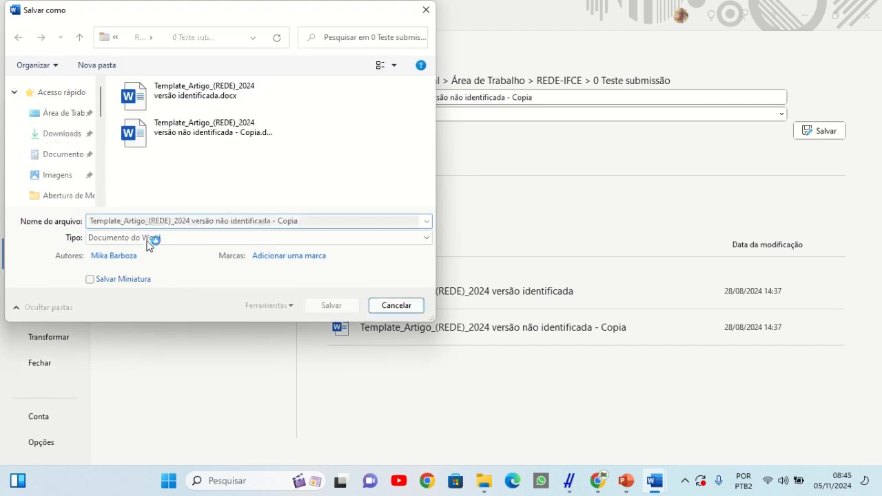
{"action": "left_click", "coordinate": [148, 240]}
{"action": "left_click", "coordinate": [150, 310]}
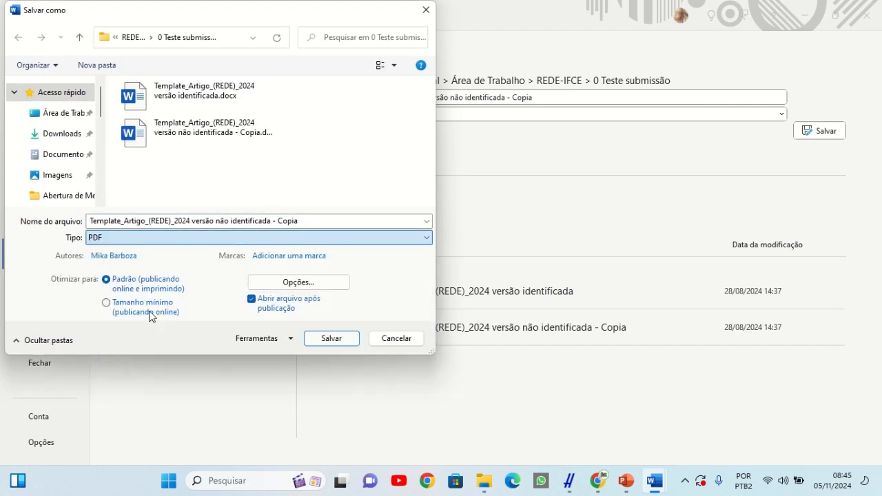
{"action": "left_click", "coordinate": [333, 343]}
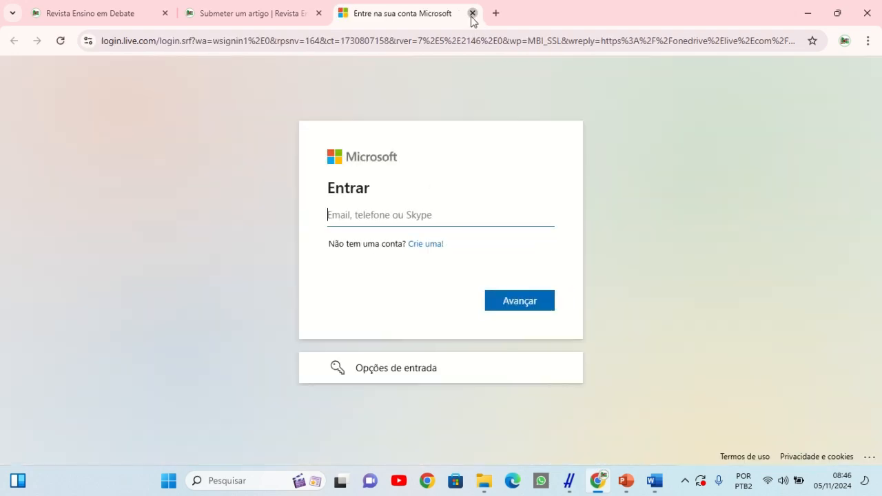
{"action": "left_click", "coordinate": [472, 14]}
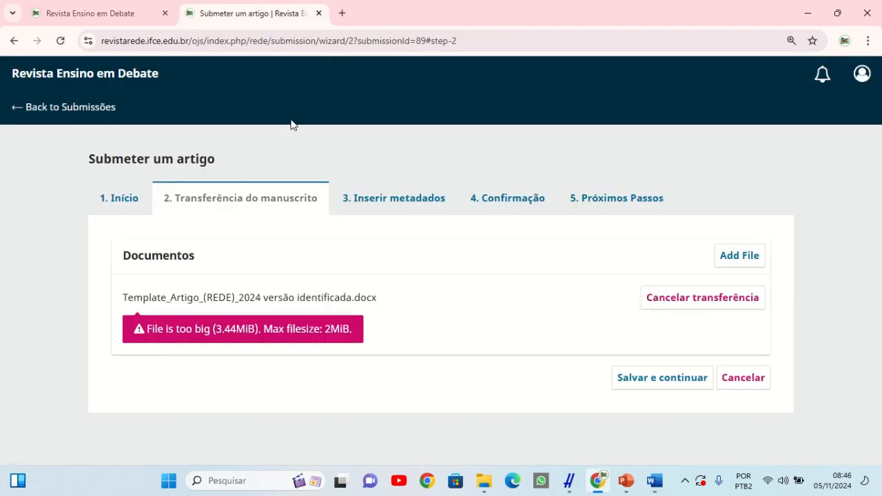
Cancel the .docx transfer and upload Template_Artigo_(REDE)_2024 versão identificada.pdf as Texto do artigo.
{"action": "left_click", "coordinate": [698, 298]}
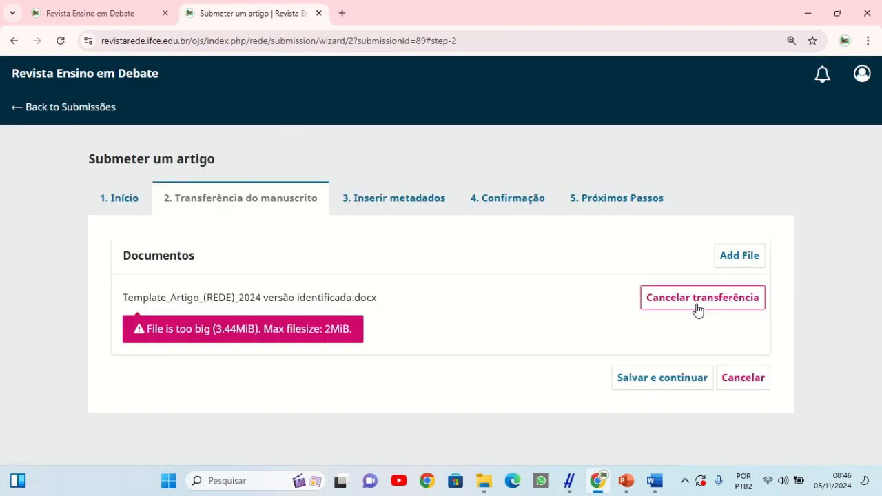
{"action": "left_click", "coordinate": [611, 306]}
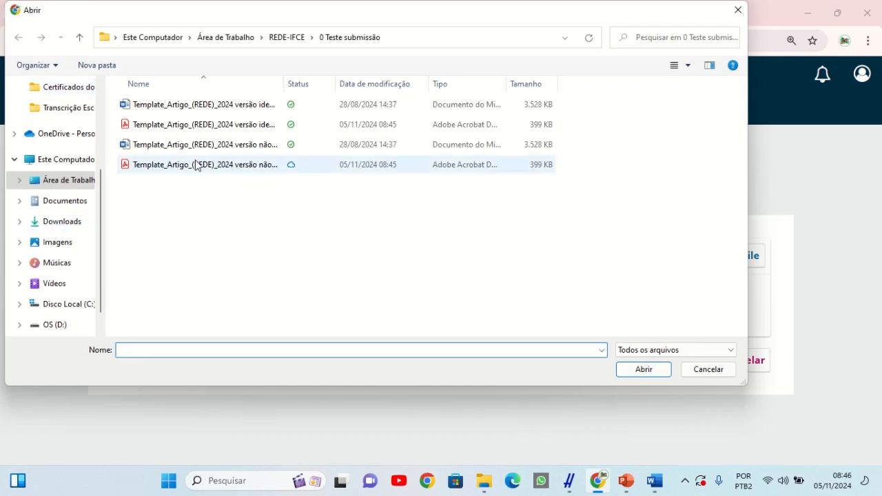
{"action": "left_click", "coordinate": [184, 126]}
{"action": "left_click", "coordinate": [643, 369]}
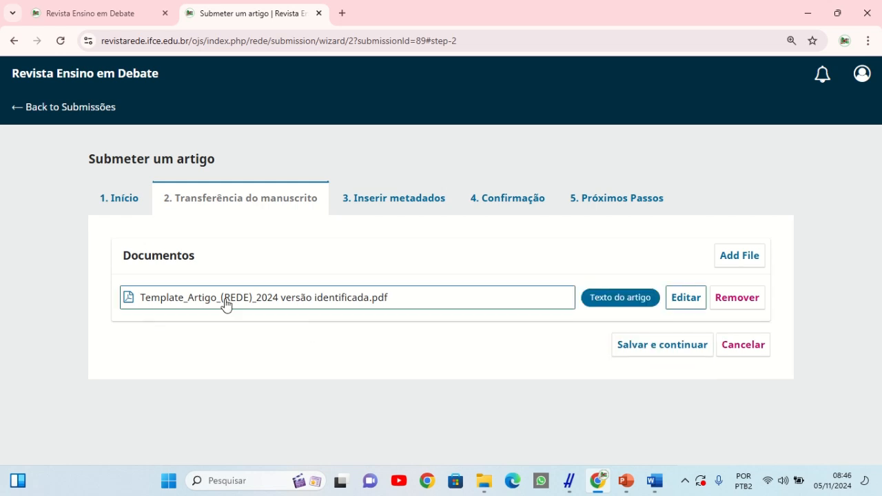
Add Template_Artigo_(REDE)_2024 versão não identificada - Copia.pdf as Texto do artigo, and save to continue to Inserir metadados.
{"action": "left_click", "coordinate": [747, 253]}
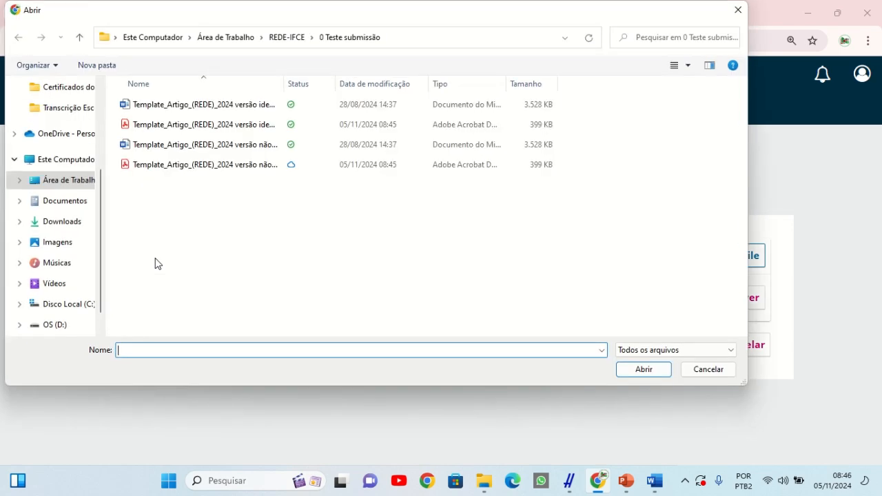
{"action": "left_click", "coordinate": [245, 168]}
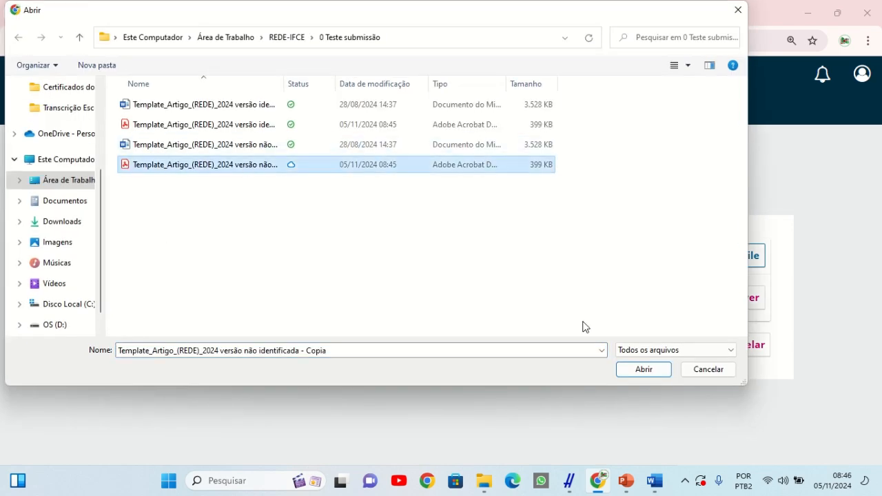
{"action": "left_click", "coordinate": [623, 370]}
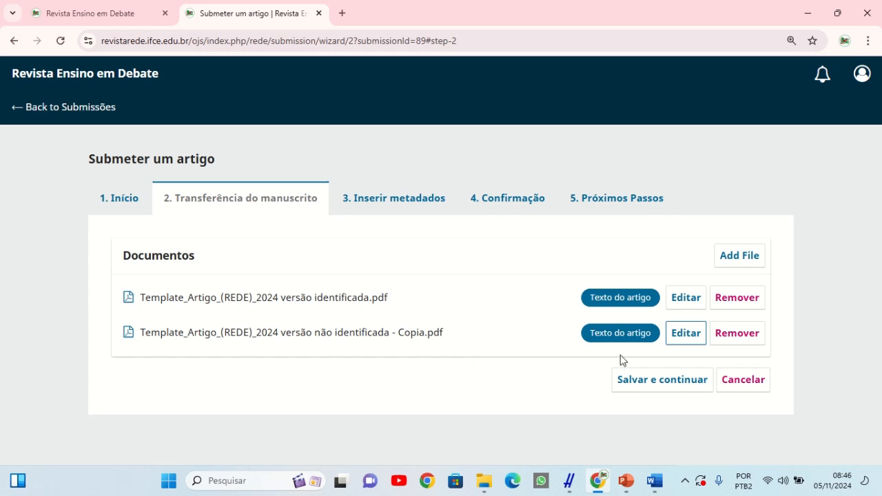
{"action": "left_click", "coordinate": [651, 388]}
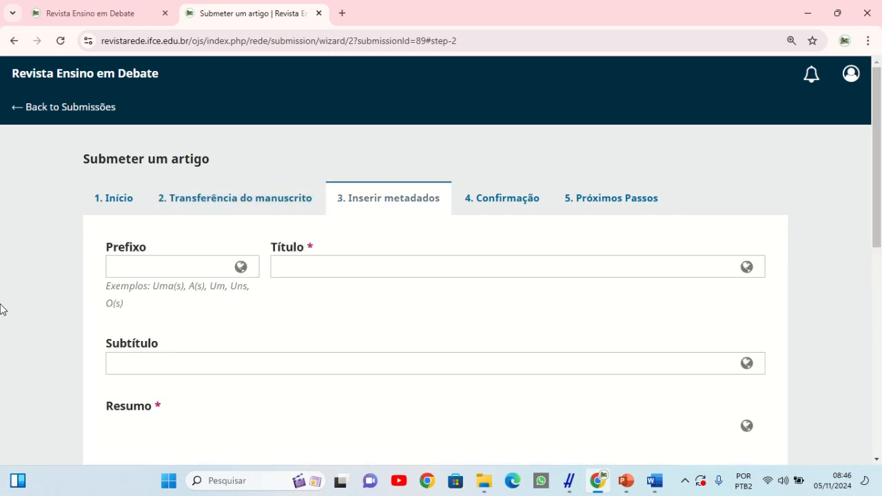
{"action": "scroll", "coordinate": [171, 342], "scroll_direction": "down", "scroll_amount": 1}
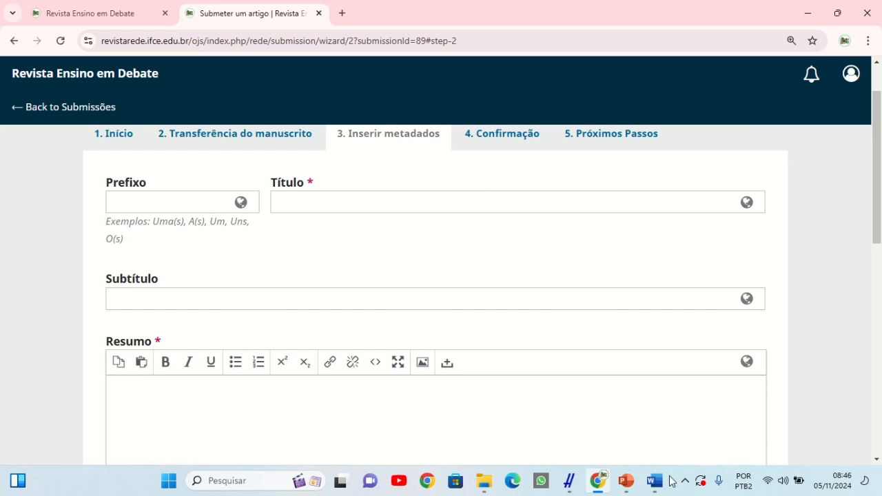
Copy the Portuguese title from the versão identificada template in Word and paste it into the submission's main Título field.
{"action": "mouse_move", "coordinate": [661, 485]}
{"action": "left_click", "coordinate": [577, 447]}
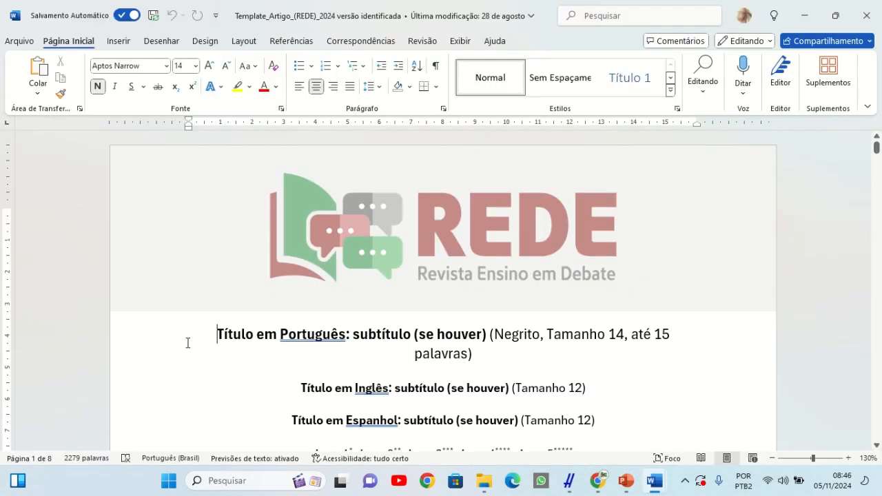
{"action": "triple_click", "coordinate": [345, 337]}
{"action": "key", "text": "ctrl+c"}
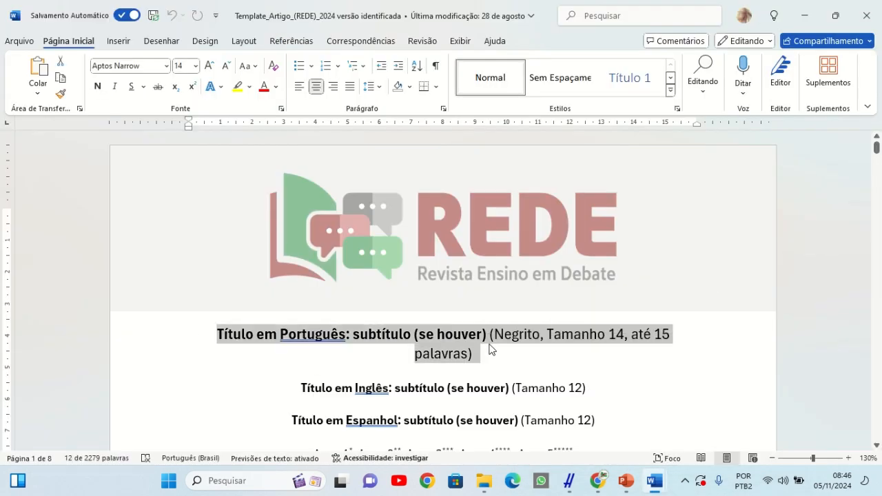
{"action": "left_click", "coordinate": [804, 15]}
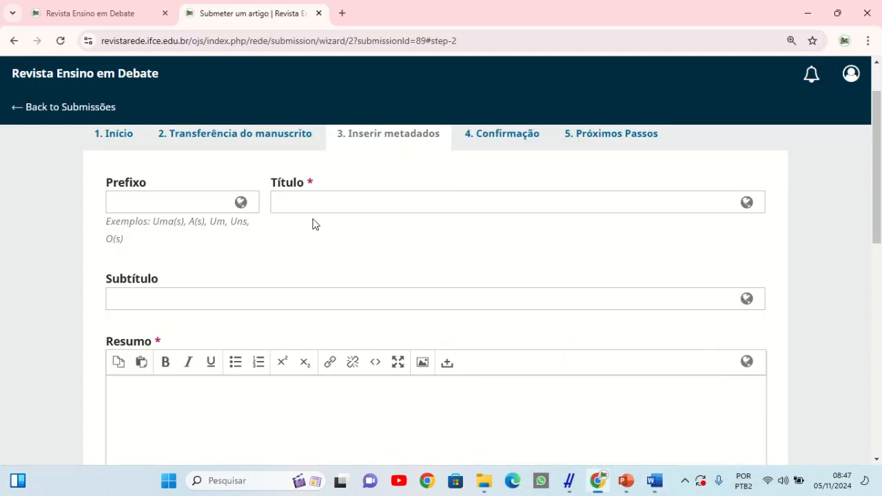
{"action": "left_click", "coordinate": [298, 200]}
{"action": "key", "text": "ctrl+v"}
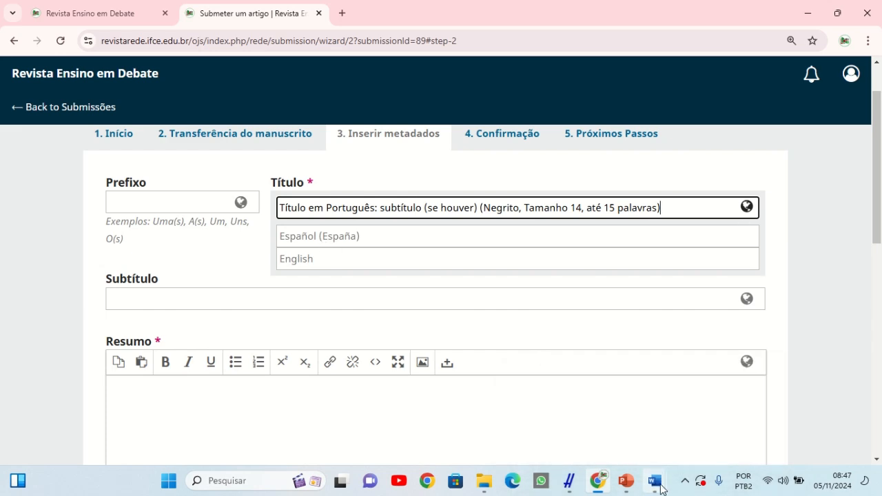
Copy the line Título em Inglês: subtítulo (se houver) (Tamanho 12) from Word into the English version of Título.
{"action": "mouse_move", "coordinate": [654, 480]}
{"action": "left_click", "coordinate": [594, 438]}
{"action": "scroll", "coordinate": [222, 338], "scroll_direction": "down", "scroll_amount": 3}
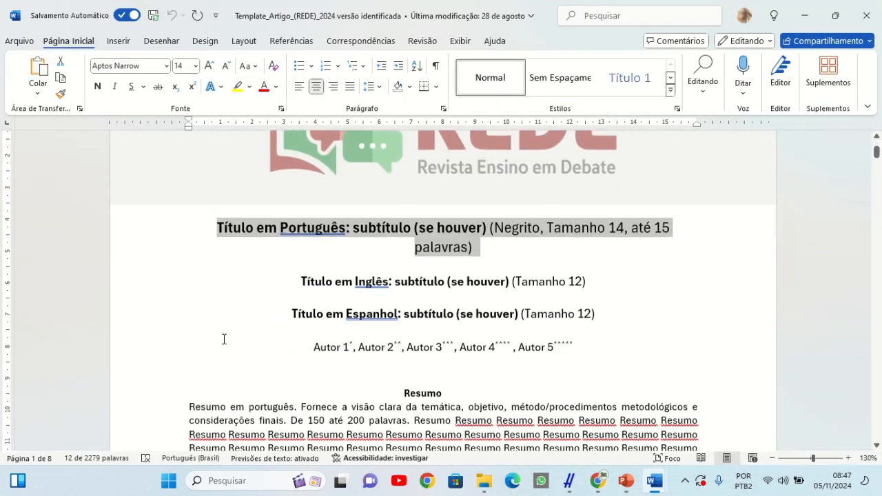
{"action": "left_click_drag", "start_coordinate": [301, 272], "coordinate": [480, 271]}
{"action": "left_click_drag", "start_coordinate": [558, 271], "coordinate": [589, 271]}
{"action": "key", "text": "ctrl+c"}
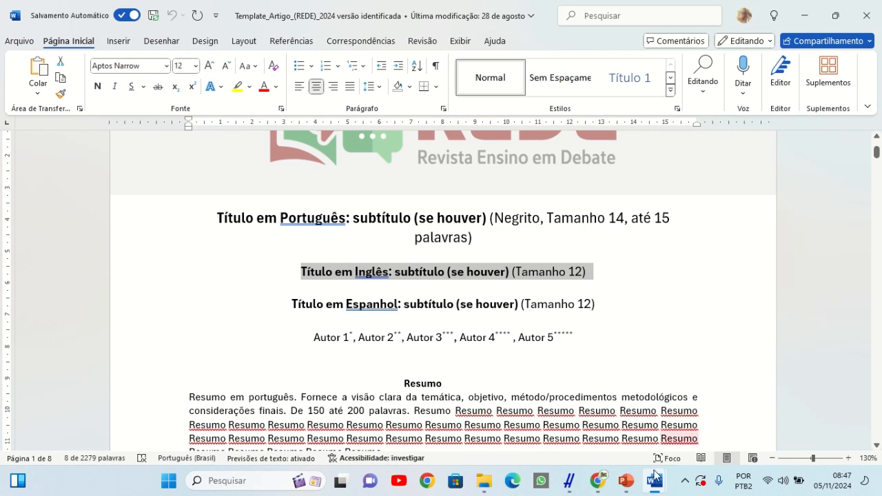
{"action": "left_click", "coordinate": [597, 491]}
{"action": "left_click", "coordinate": [320, 260]}
{"action": "key", "text": "ctrl+v"}
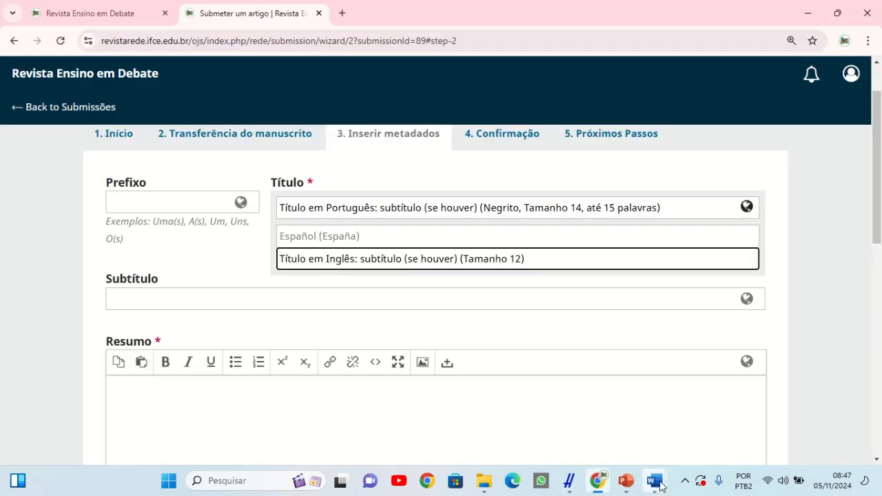
Copy the line Título em Espanhol: subtítulo (se houver) (Tamanho 12) from Word into the Español (España) version of Título.
{"action": "mouse_move", "coordinate": [655, 481]}
{"action": "left_click", "coordinate": [591, 428]}
{"action": "left_click_drag", "start_coordinate": [291, 308], "coordinate": [602, 305]}
{"action": "key", "text": "ctrl+c"}
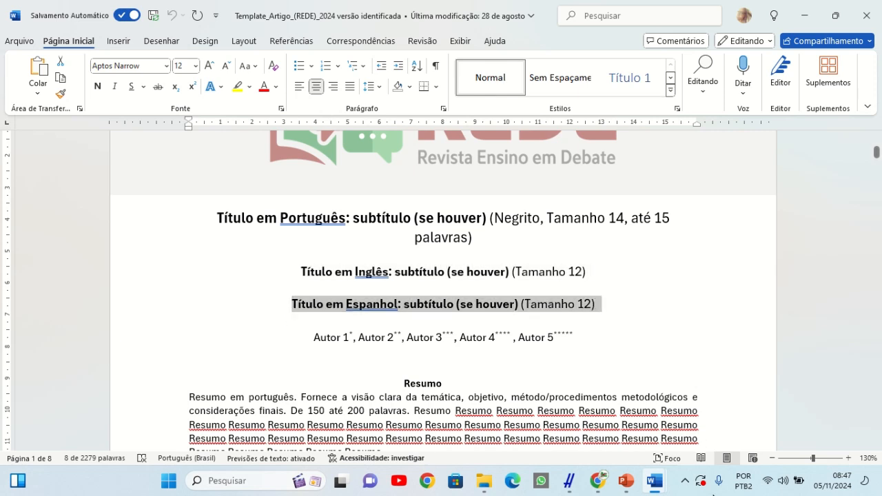
{"action": "left_click", "coordinate": [598, 482]}
{"action": "left_click", "coordinate": [352, 235]}
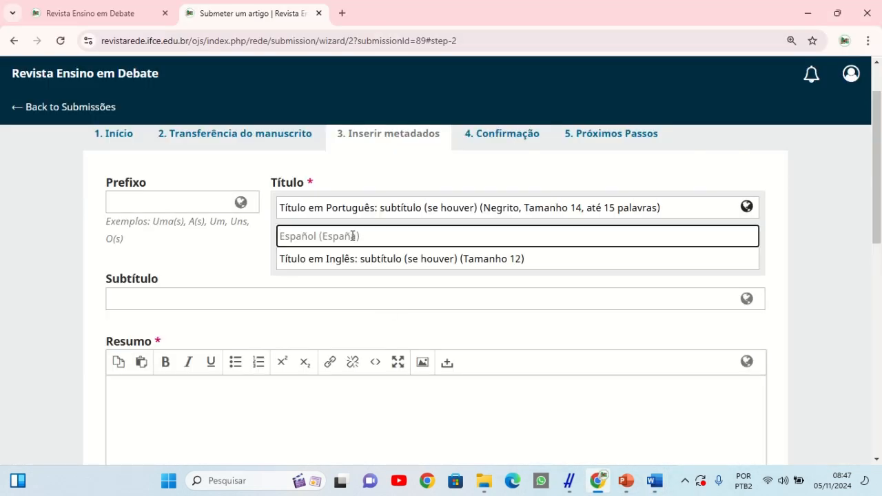
{"action": "key", "text": "ctrl+v"}
{"action": "left_click", "coordinate": [749, 208]}
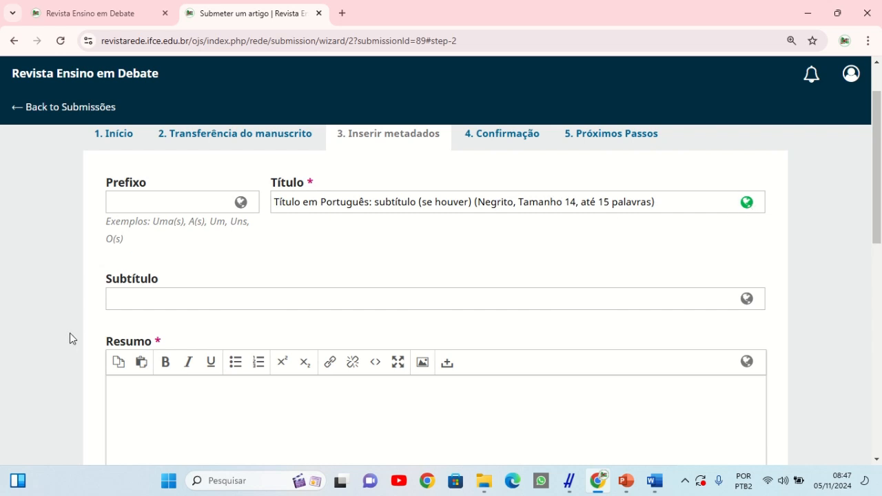
Copy the Portuguese abstract with its Palavras-chave paragraph from the Word template into the main Resumo field.
{"action": "scroll", "coordinate": [76, 337], "scroll_direction": "down", "scroll_amount": 1}
{"action": "scroll", "coordinate": [60, 276], "scroll_direction": "down", "scroll_amount": 2}
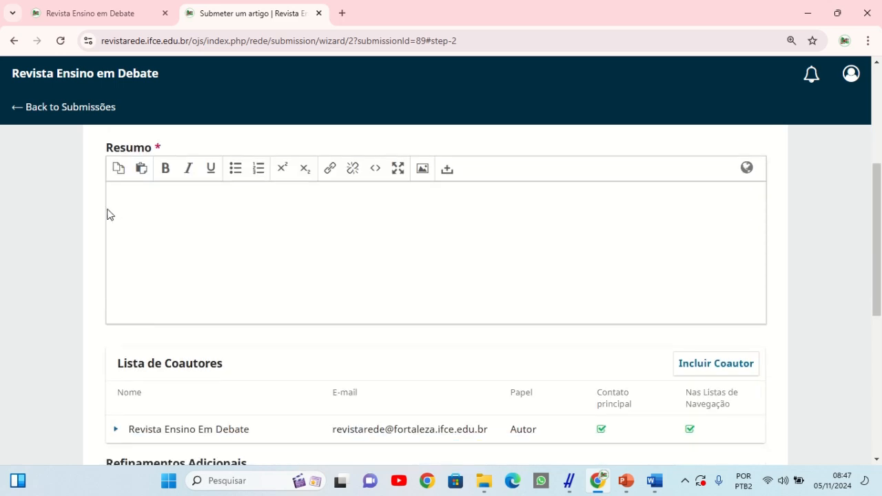
{"action": "mouse_move", "coordinate": [654, 487]}
{"action": "left_click", "coordinate": [566, 424]}
{"action": "scroll", "coordinate": [200, 310], "scroll_direction": "down", "scroll_amount": 3}
{"action": "left_click_drag", "start_coordinate": [182, 280], "coordinate": [441, 364]}
{"action": "key", "text": "ctrl+c"}
{"action": "left_click", "coordinate": [597, 480]}
{"action": "left_click", "coordinate": [198, 228]}
{"action": "key", "text": "ctrl+v"}
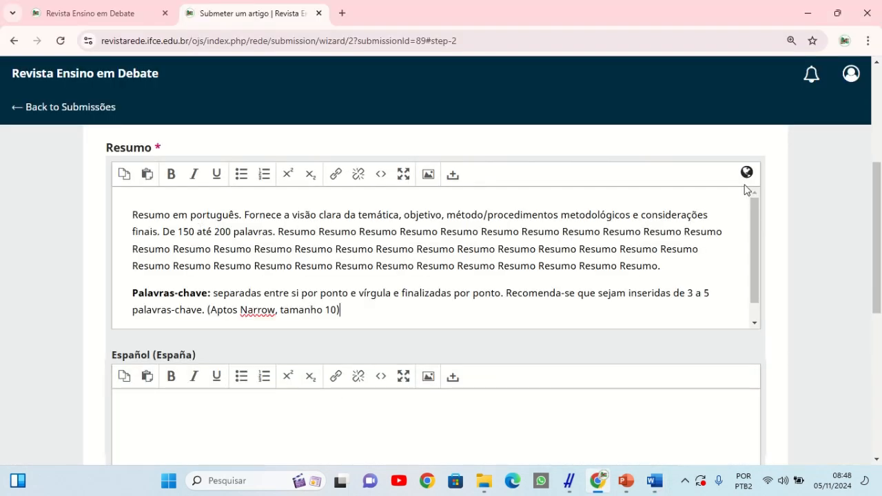
Copy the Resumen text with its Palabras clave paragraph from the Word template into the Español (España) version of Resumo.
{"action": "scroll", "coordinate": [506, 269], "scroll_direction": "down", "scroll_amount": 4}
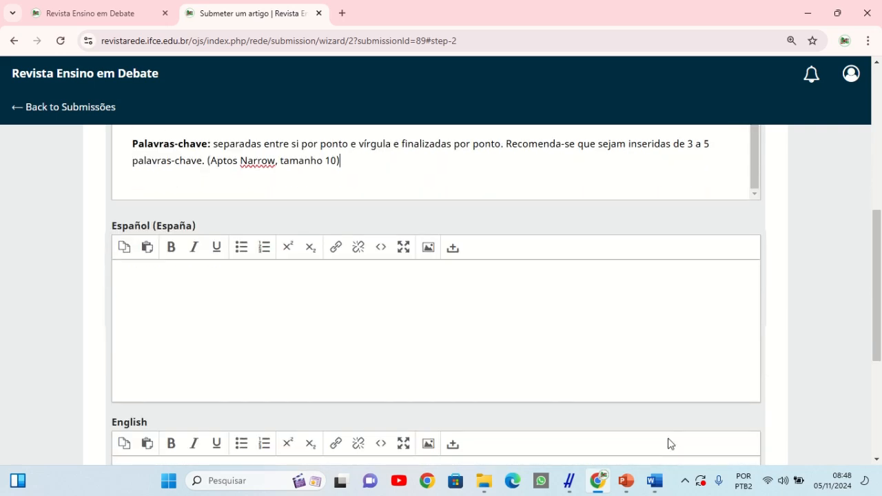
{"action": "mouse_move", "coordinate": [654, 480]}
{"action": "left_click", "coordinate": [627, 416]}
{"action": "scroll", "coordinate": [181, 354], "scroll_direction": "down", "scroll_amount": 12}
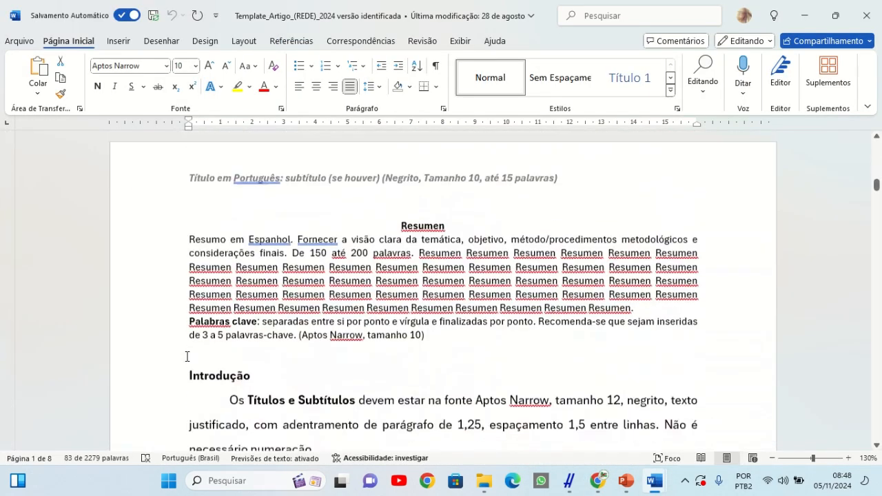
{"action": "left_click_drag", "start_coordinate": [188, 230], "coordinate": [436, 326]}
{"action": "key", "text": "ctrl+c"}
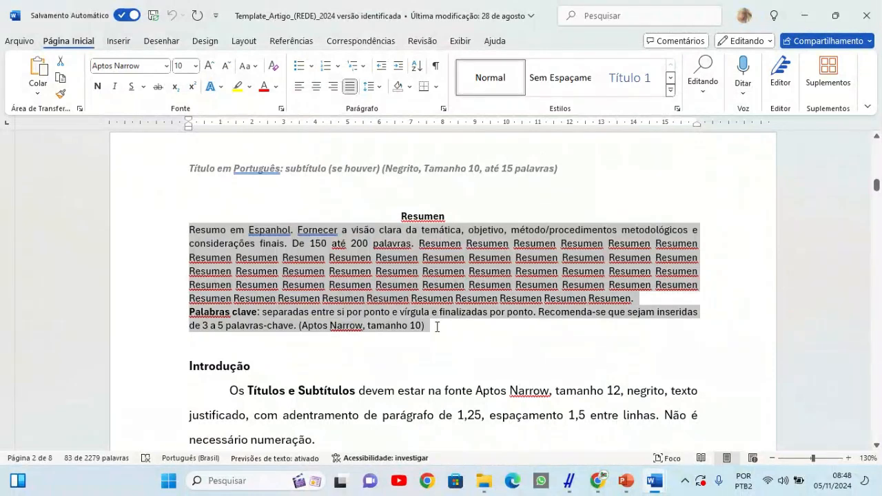
{"action": "mouse_move", "coordinate": [598, 480]}
{"action": "left_click", "coordinate": [614, 420]}
{"action": "left_click", "coordinate": [163, 271]}
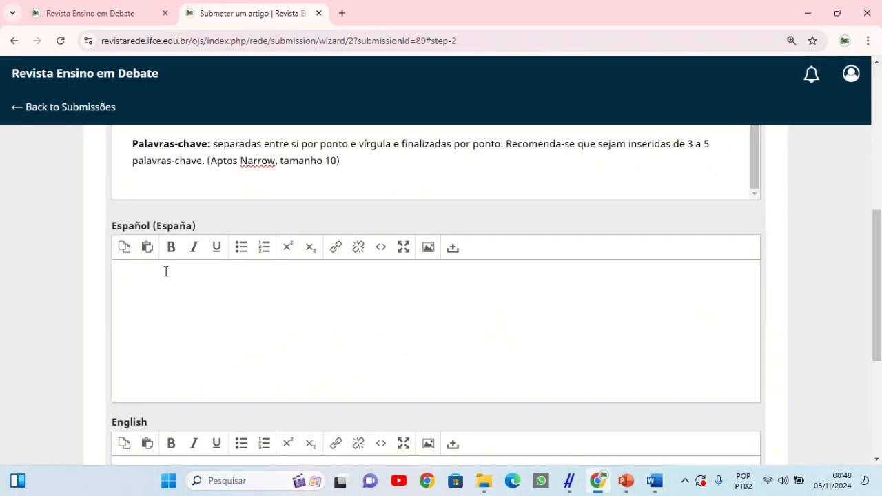
{"action": "key", "text": "ctrl+v"}
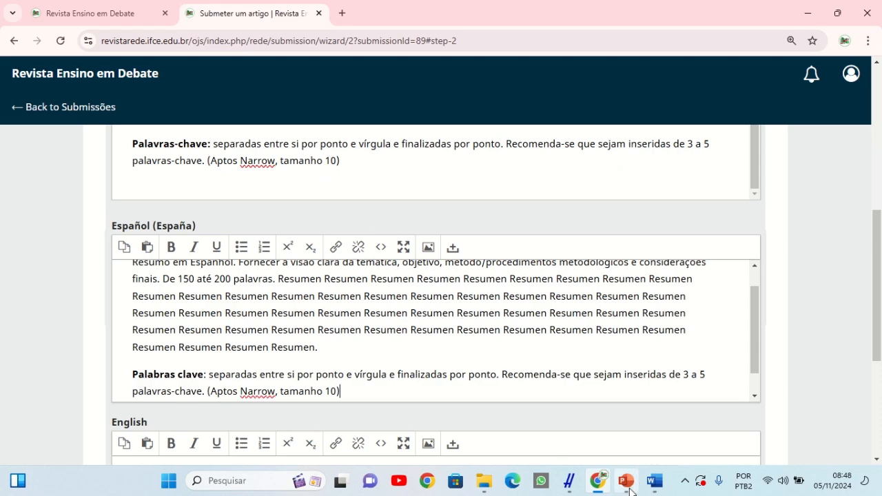
Copy the Abstract text with its Keywords paragraph from Word into the English version of Resumo, and collapse the language versions.
{"action": "mouse_move", "coordinate": [654, 491]}
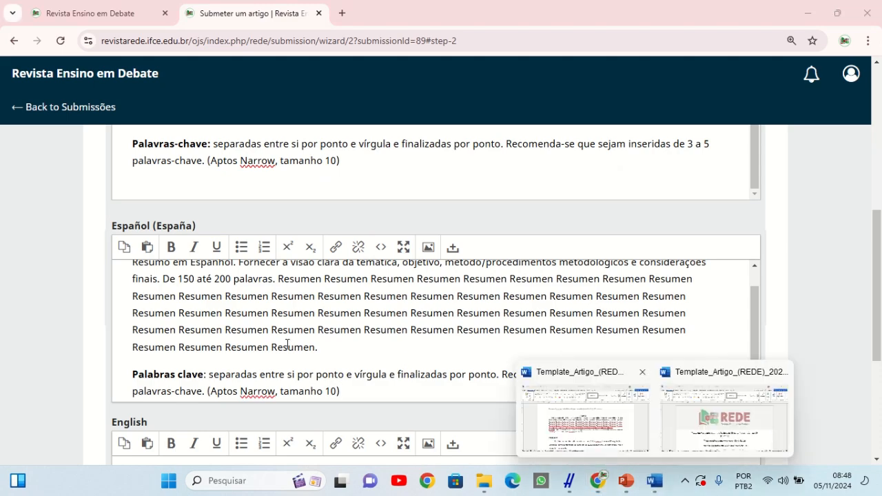
{"action": "left_click", "coordinate": [624, 441]}
{"action": "scroll", "coordinate": [346, 324], "scroll_direction": "up", "scroll_amount": 5}
{"action": "scroll", "coordinate": [346, 324], "scroll_direction": "up", "scroll_amount": 10}
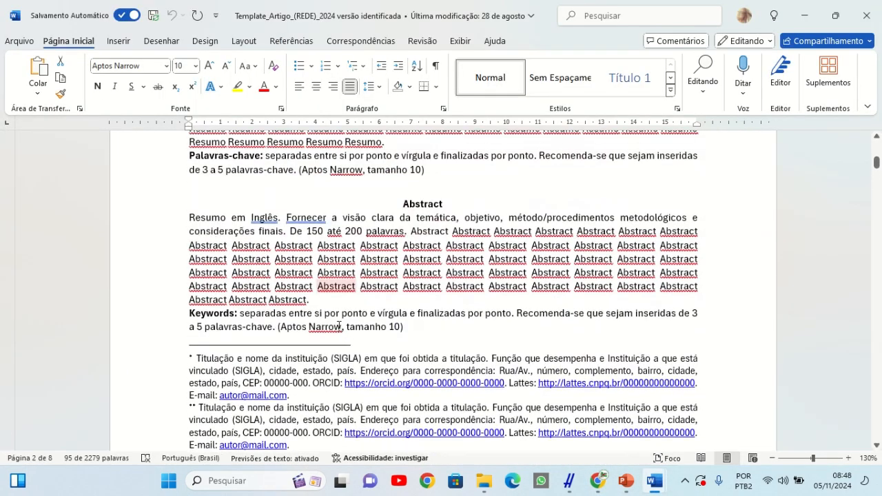
{"action": "left_click_drag", "start_coordinate": [187, 258], "coordinate": [413, 365]}
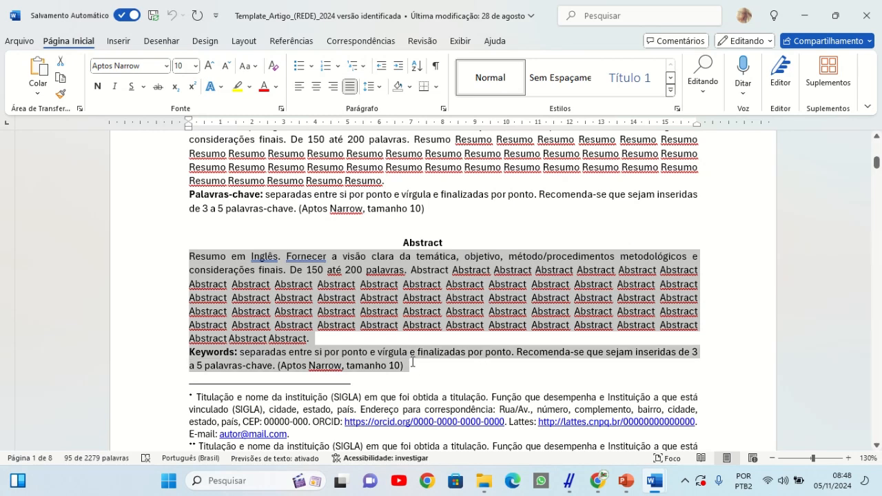
{"action": "left_click", "coordinate": [598, 481]}
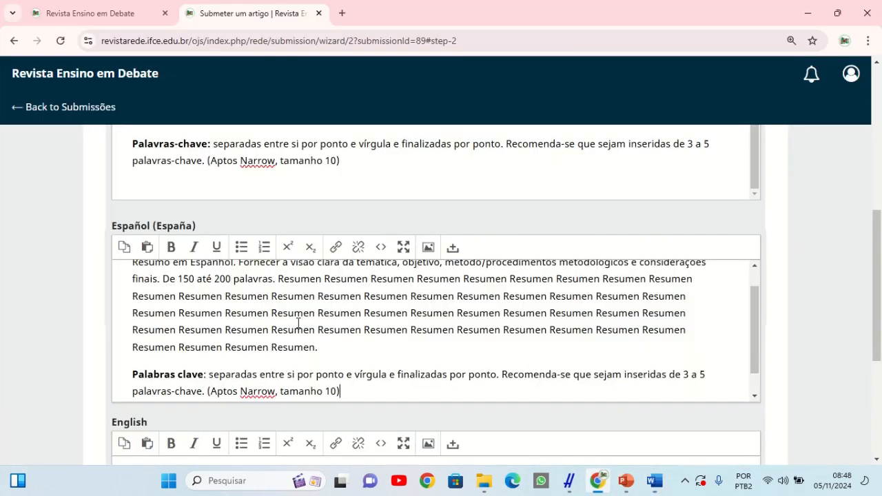
{"action": "scroll", "coordinate": [299, 324], "scroll_direction": "down", "scroll_amount": 5}
{"action": "scroll", "coordinate": [299, 337], "scroll_direction": "down", "scroll_amount": 1}
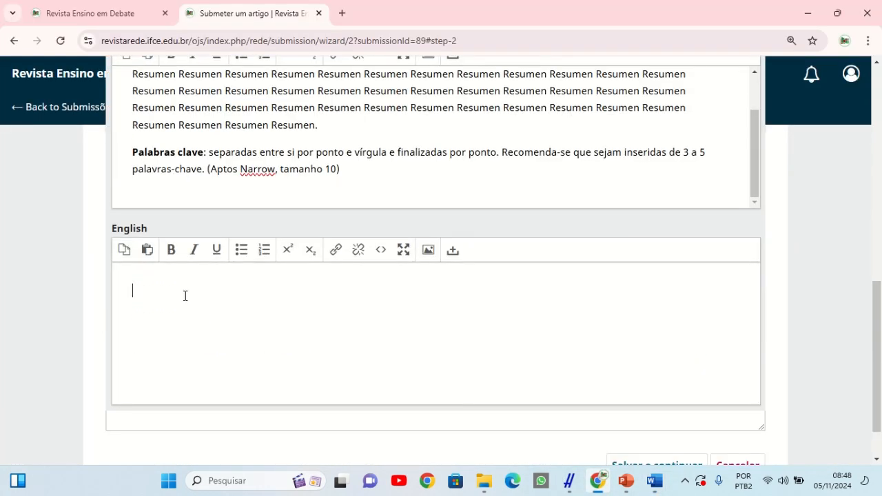
{"action": "key", "text": "ctrl+v"}
{"action": "scroll", "coordinate": [705, 340], "scroll_direction": "up", "scroll_amount": 8}
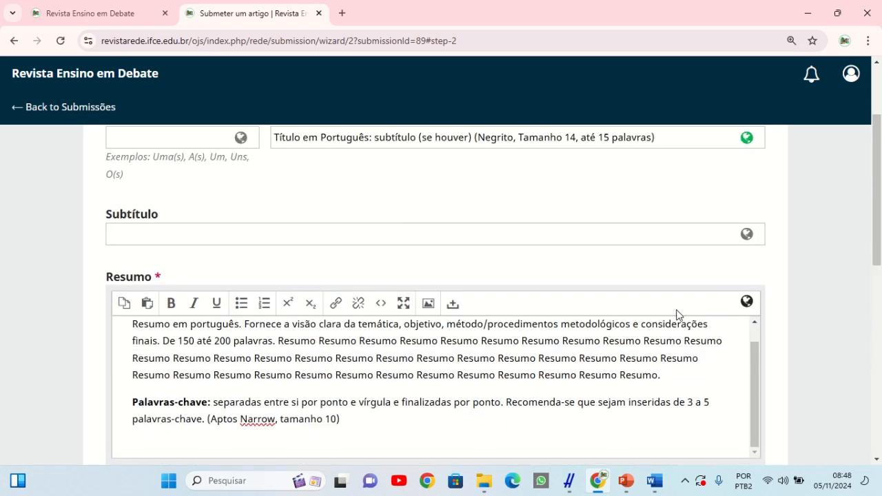
{"action": "left_click", "coordinate": [747, 302]}
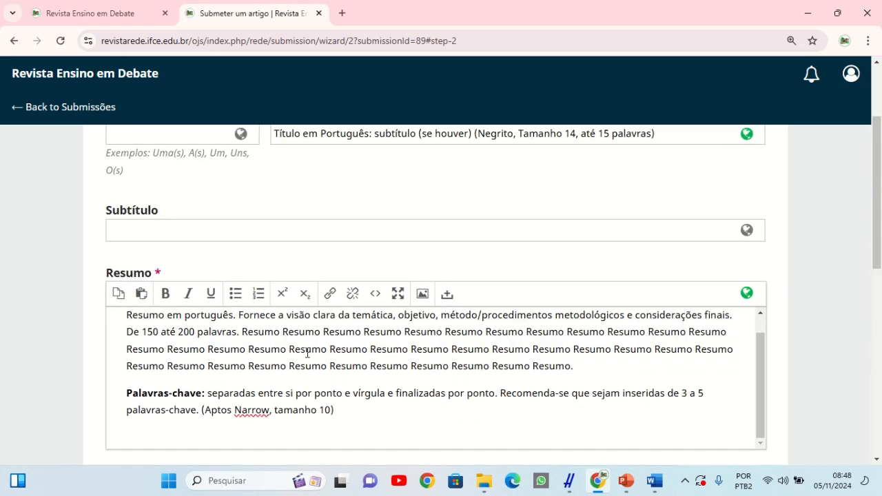
Examine the Incluir Coautor form from the name fields to Papel do colaborador, and cancel it without adding a coauthor.
{"action": "scroll", "coordinate": [307, 353], "scroll_direction": "down", "scroll_amount": 4}
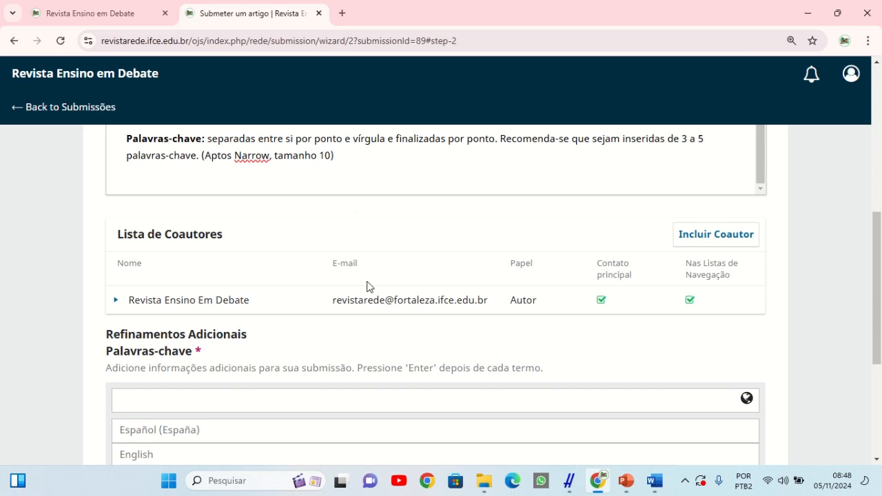
{"action": "left_click", "coordinate": [699, 243]}
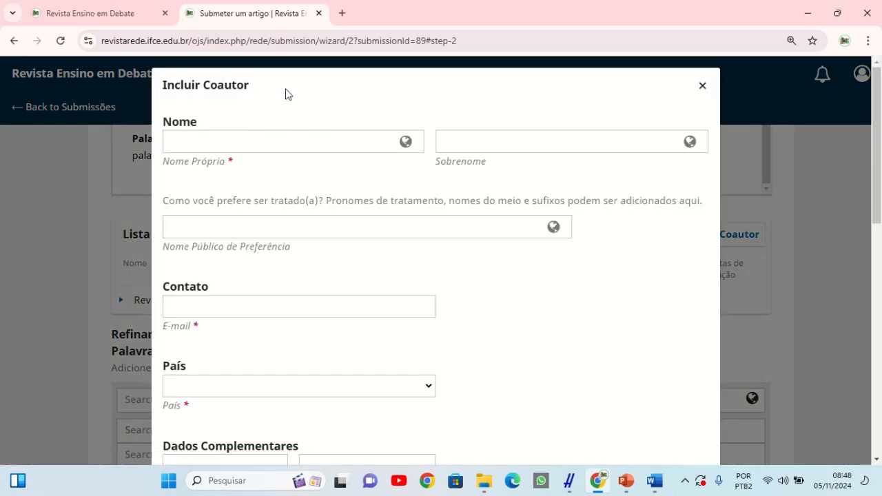
{"action": "left_click", "coordinate": [272, 148]}
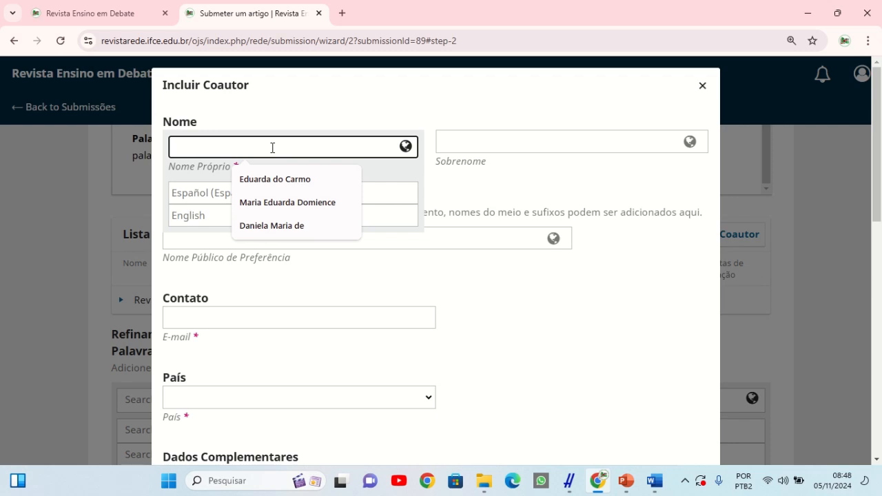
{"action": "left_click", "coordinate": [489, 282]}
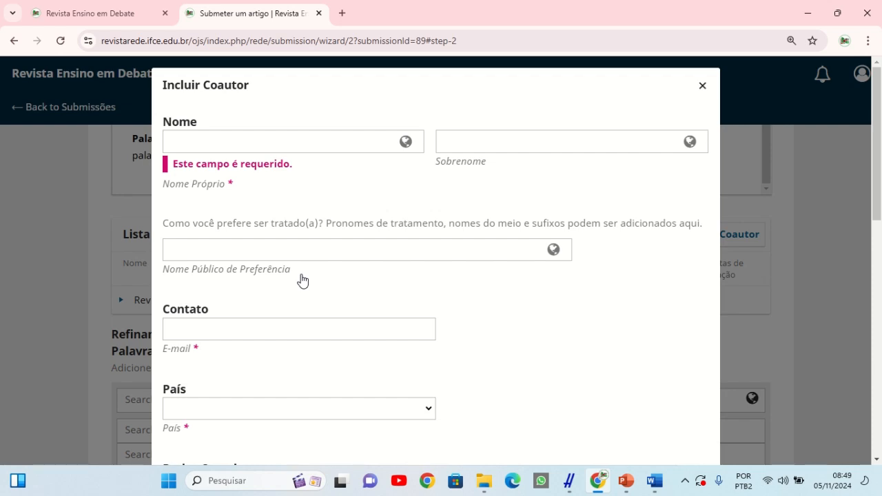
{"action": "scroll", "coordinate": [303, 282], "scroll_direction": "down", "scroll_amount": 2}
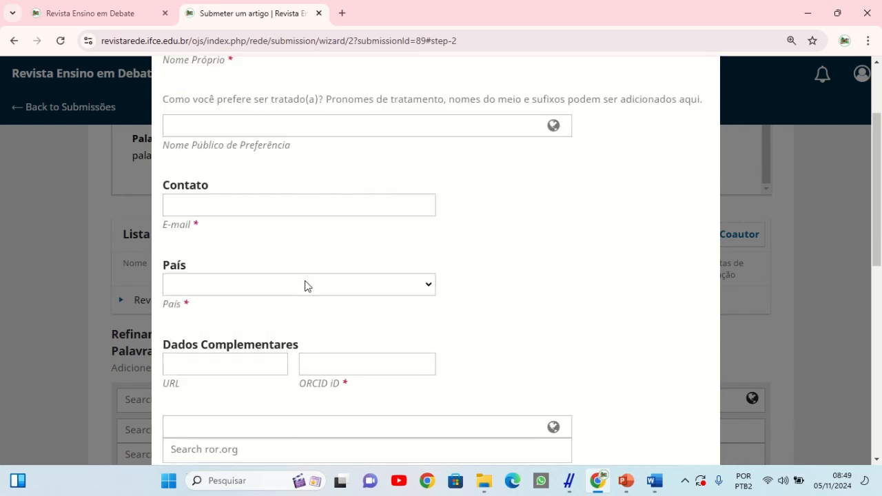
{"action": "scroll", "coordinate": [272, 289], "scroll_direction": "down", "scroll_amount": 2}
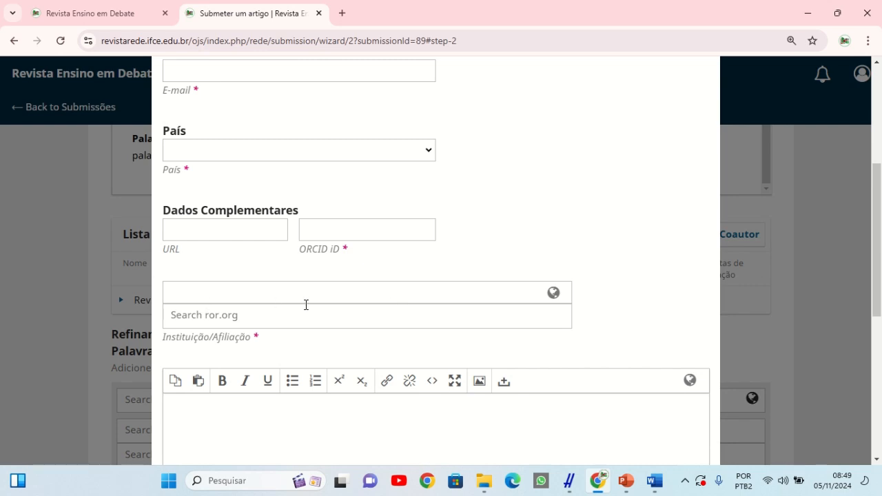
{"action": "scroll", "coordinate": [305, 305], "scroll_direction": "down", "scroll_amount": 3}
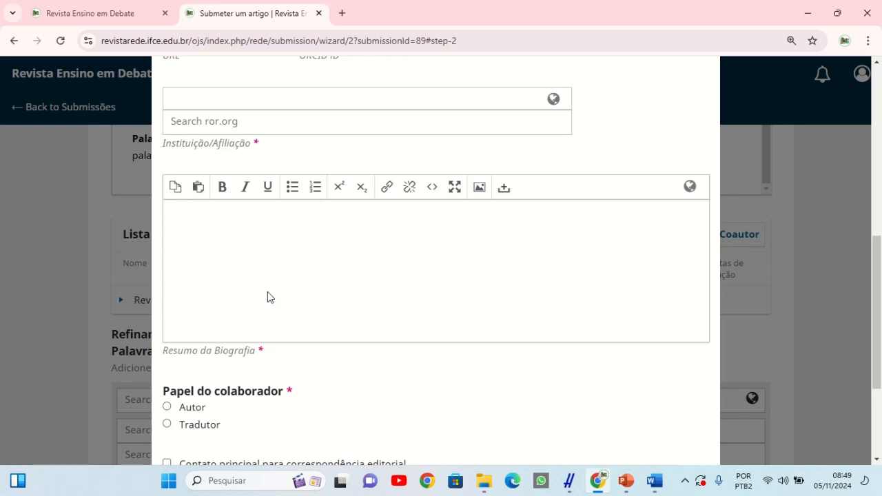
{"action": "scroll", "coordinate": [268, 296], "scroll_direction": "down", "scroll_amount": 2}
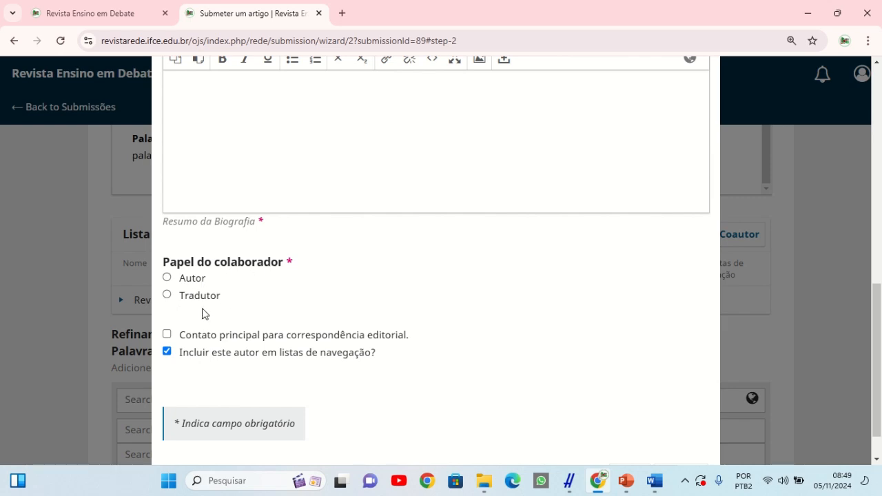
{"action": "scroll", "coordinate": [250, 334], "scroll_direction": "down", "scroll_amount": 1}
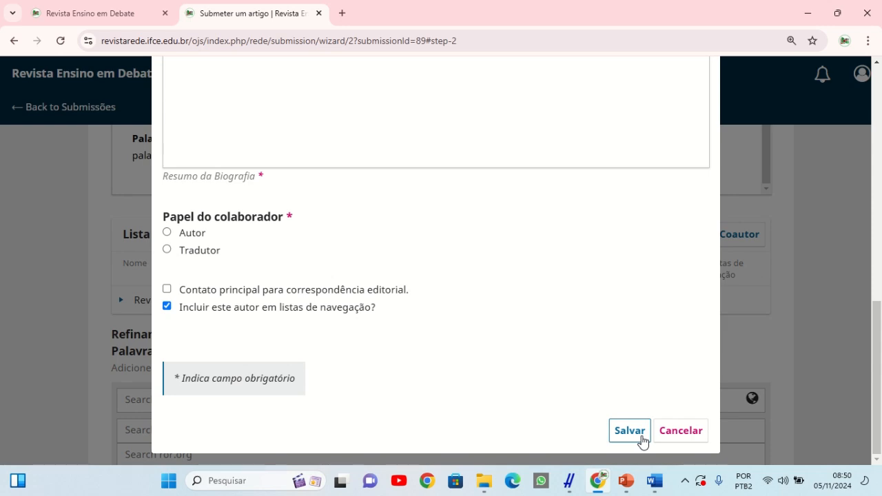
{"action": "left_click", "coordinate": [679, 440]}
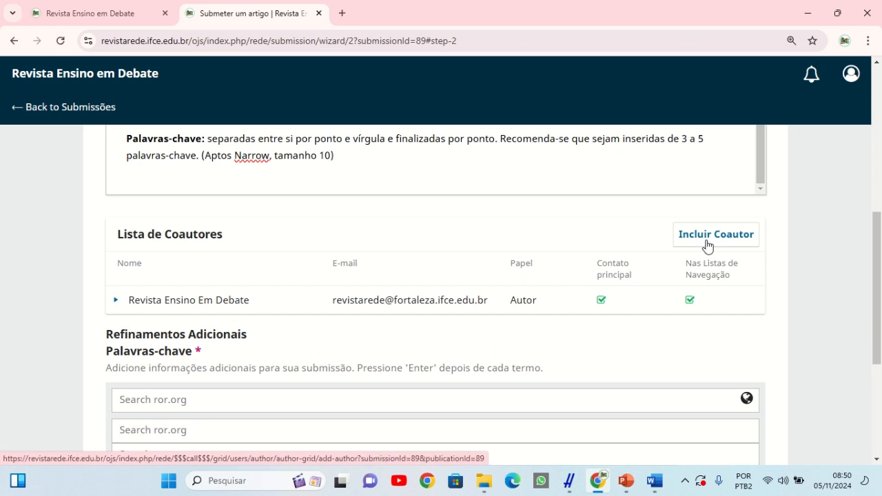
{"action": "scroll", "coordinate": [278, 272], "scroll_direction": "down", "scroll_amount": 2}
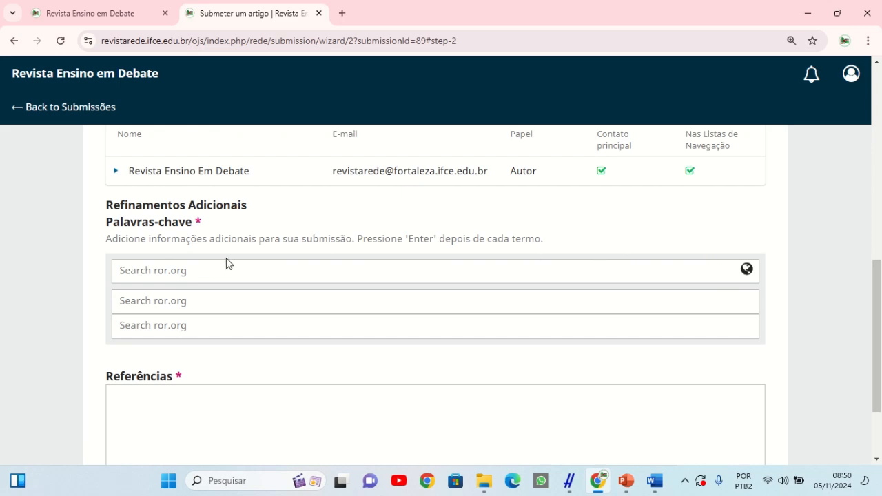
Check the Palavras-chave guidance in the identified Word template, and add the keywords Ensino, Educação and matemática to the main Palavras-chave field.
{"action": "left_click", "coordinate": [640, 484]}
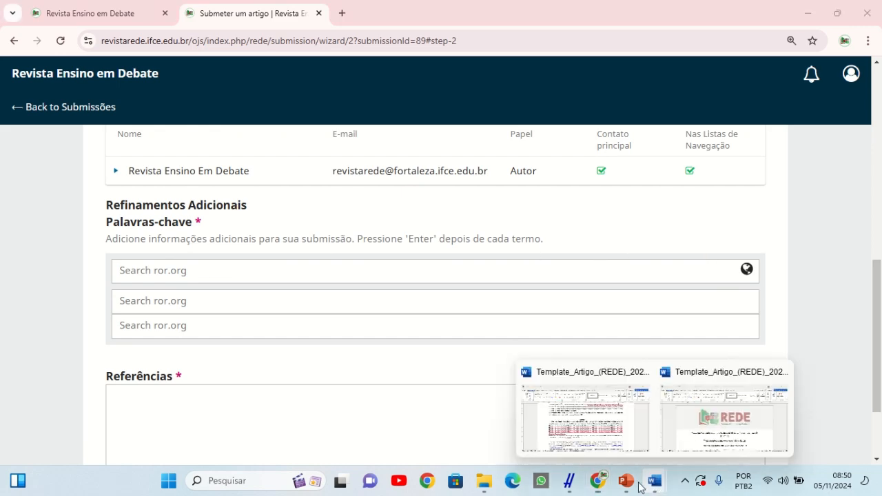
{"action": "left_click", "coordinate": [575, 444]}
{"action": "scroll", "coordinate": [293, 278], "scroll_direction": "up", "scroll_amount": 5}
{"action": "scroll", "coordinate": [293, 277], "scroll_direction": "down", "scroll_amount": 5}
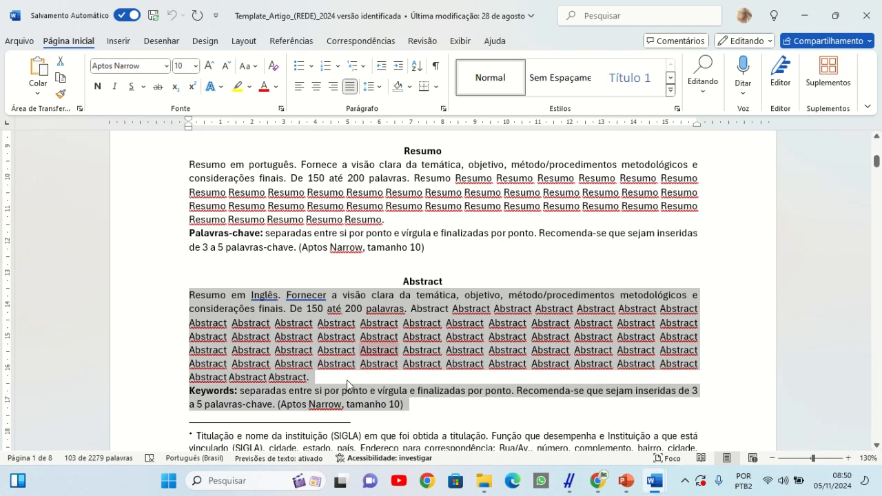
{"action": "left_click", "coordinate": [804, 15]}
{"action": "left_click", "coordinate": [179, 271]}
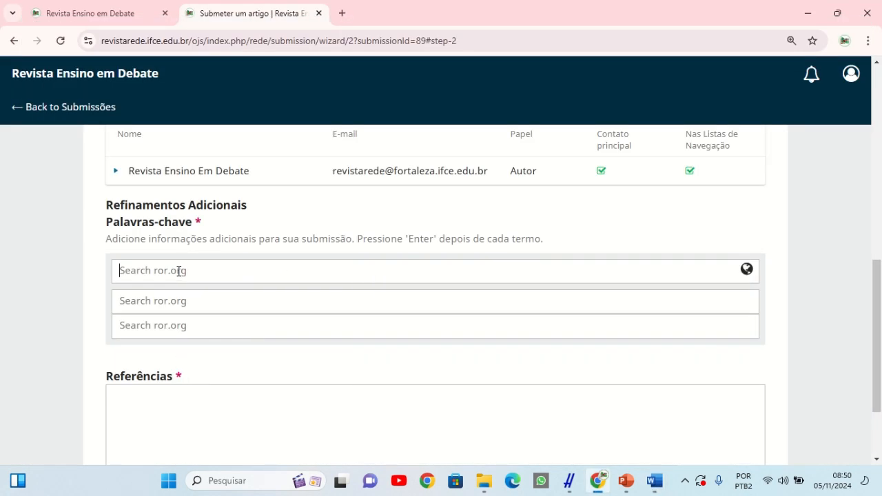
{"action": "type", "text": "Ensino"}
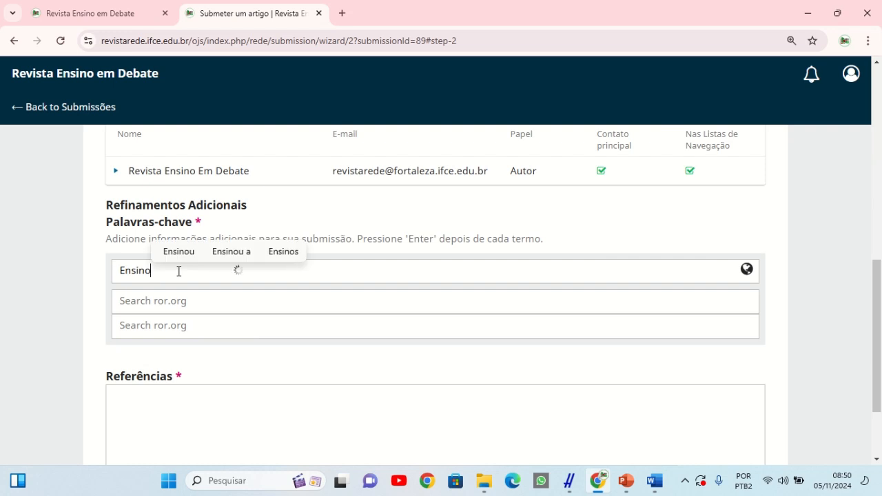
{"action": "key", "text": "Return"}
{"action": "type", "text": "Educação"}
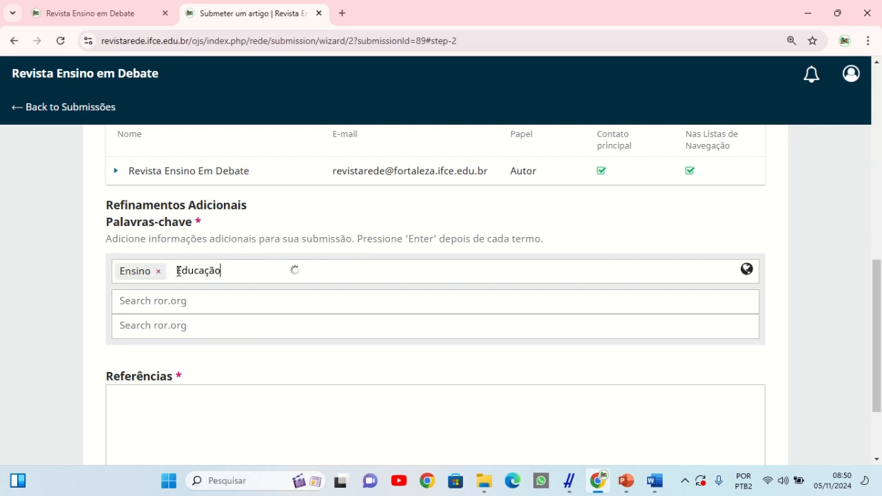
{"action": "key", "text": "Return"}
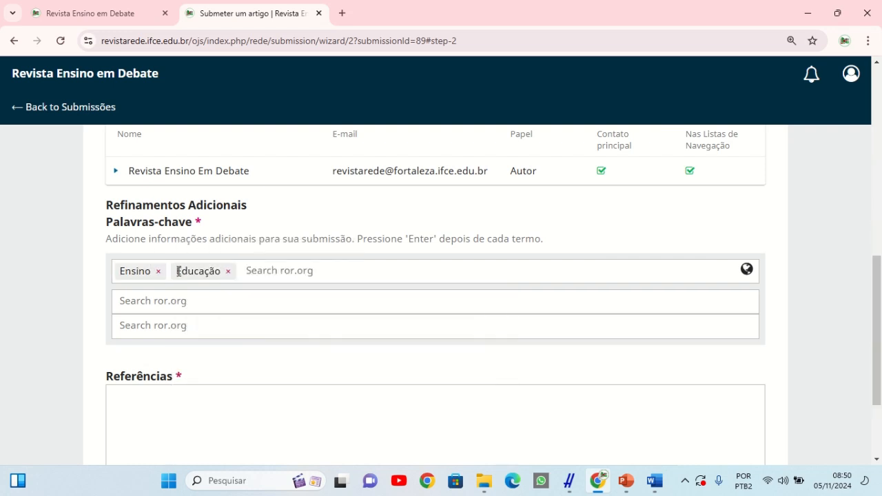
{"action": "type", "text": "matemática"}
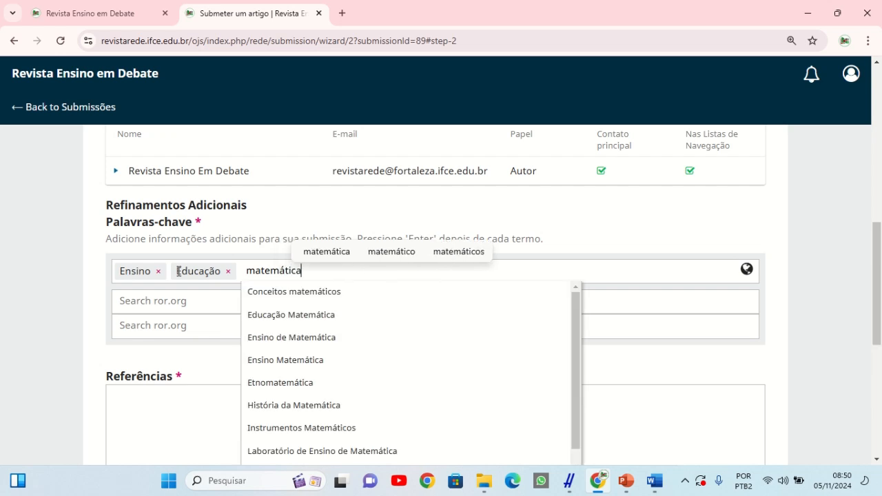
{"action": "key", "text": "Return"}
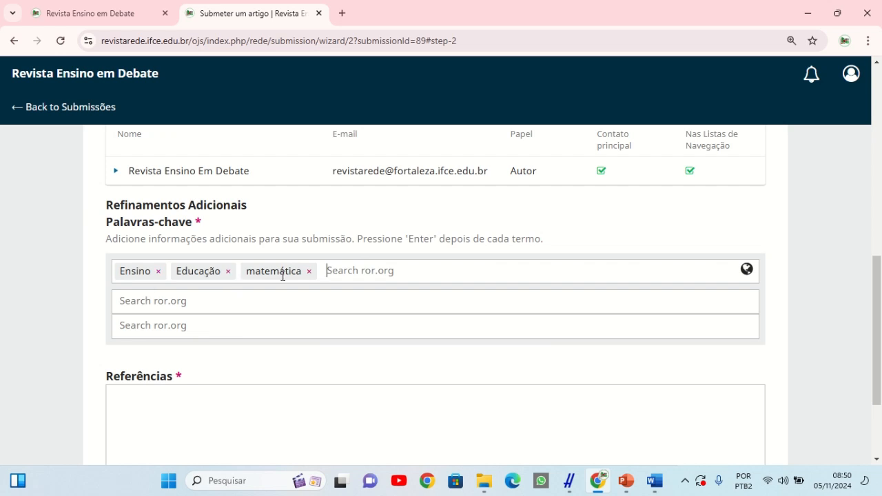
Collapse the other language versions of the Palavras-chave field.
{"action": "left_click", "coordinate": [749, 275]}
{"action": "left_click", "coordinate": [749, 273]}
{"action": "left_click", "coordinate": [747, 271]}
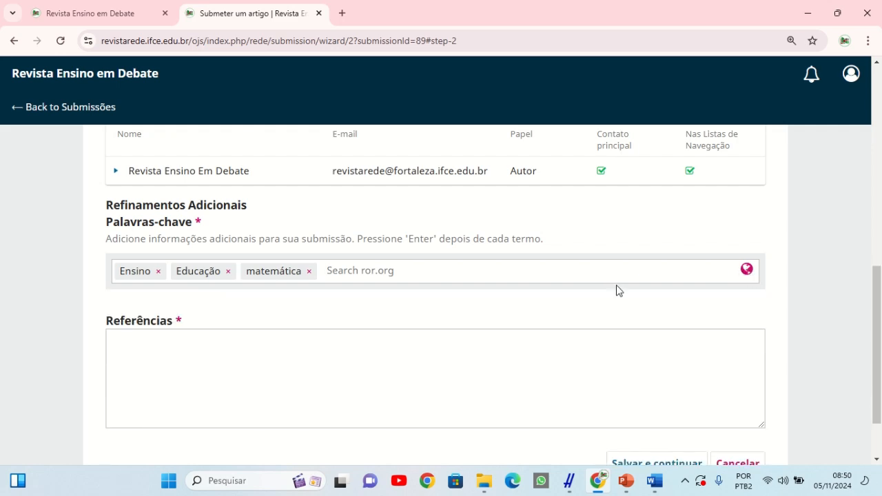
Copy the complete reference list under Referências, without its instruction paragraph, from the Word template into the Referências field.
{"action": "scroll", "coordinate": [613, 338], "scroll_direction": "down", "scroll_amount": 2}
{"action": "mouse_move", "coordinate": [654, 480]}
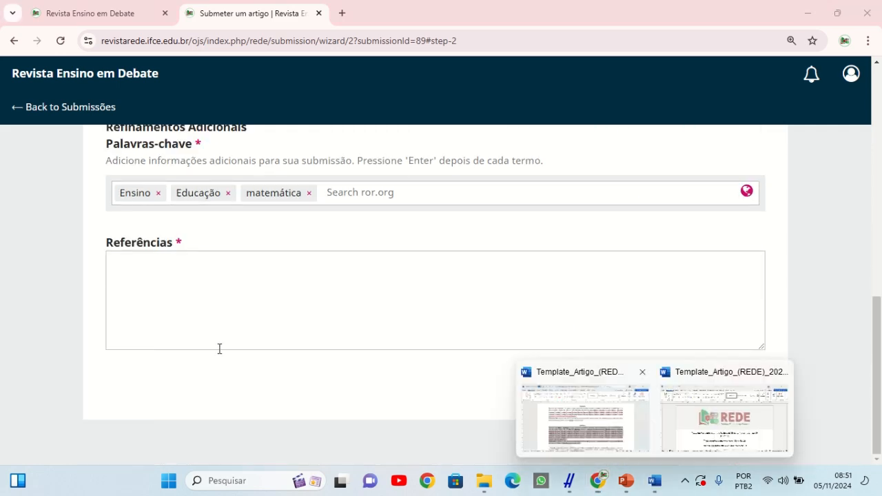
{"action": "left_click", "coordinate": [593, 426]}
{"action": "left_click_drag", "start_coordinate": [876, 159], "coordinate": [876, 407]}
{"action": "scroll", "coordinate": [223, 351], "scroll_direction": "up", "scroll_amount": 5}
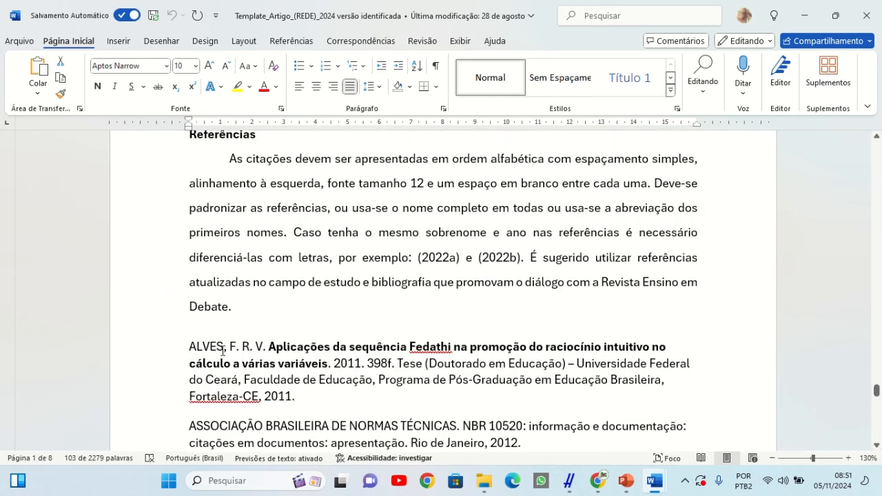
{"action": "scroll", "coordinate": [223, 351], "scroll_direction": "down", "scroll_amount": 1}
{"action": "left_click_drag", "start_coordinate": [189, 268], "coordinate": [698, 219]}
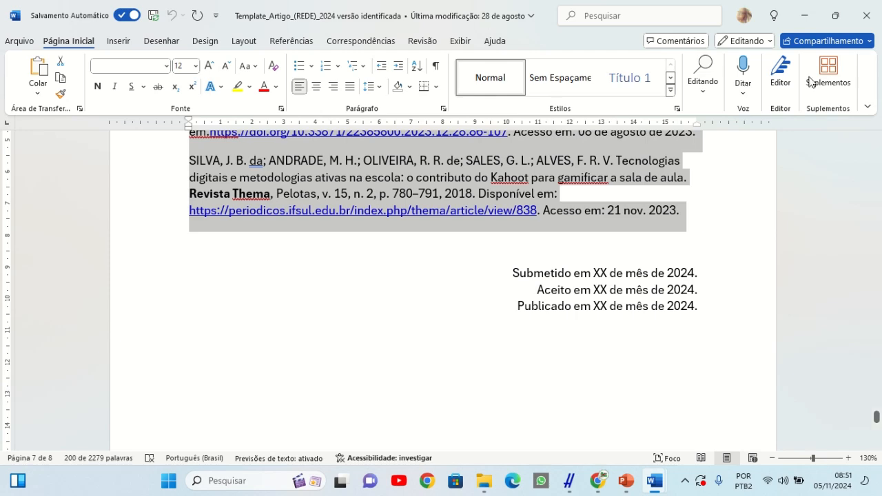
{"action": "key", "text": "alt+Tab"}
{"action": "left_click", "coordinate": [149, 275]}
{"action": "key", "text": "ctrl+v"}
{"action": "scroll", "coordinate": [149, 283], "scroll_direction": "up", "scroll_amount": 10}
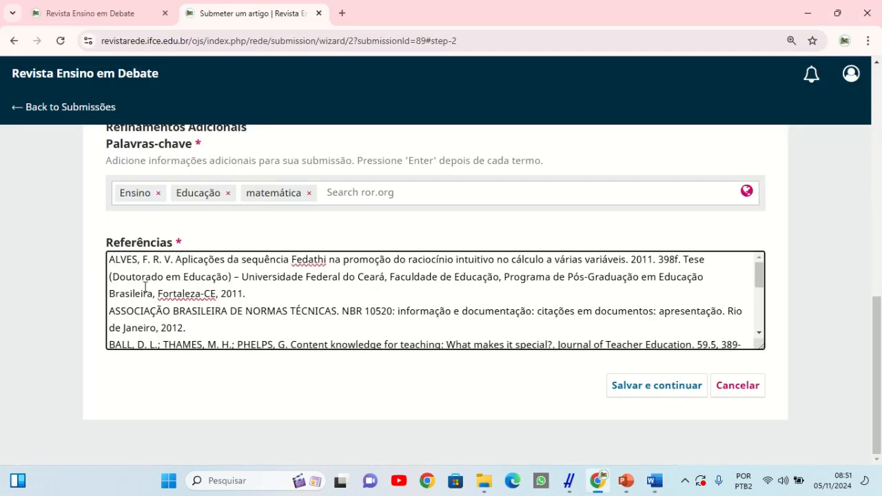
Separate each entry in the Referências field from the next with a blank line.
{"action": "left_click", "coordinate": [111, 315]}
{"action": "key", "text": "Return"}
{"action": "scroll", "coordinate": [110, 310], "scroll_direction": "down", "scroll_amount": 1}
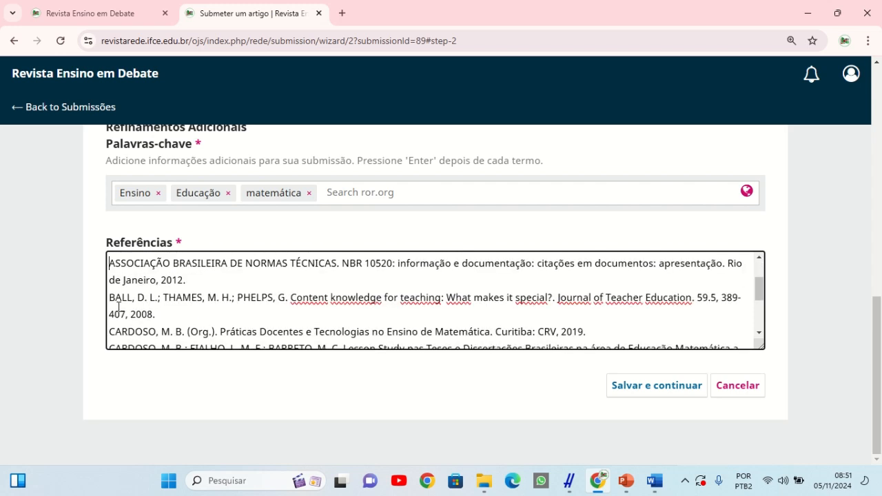
{"action": "scroll", "coordinate": [110, 297], "scroll_direction": "down", "scroll_amount": 1}
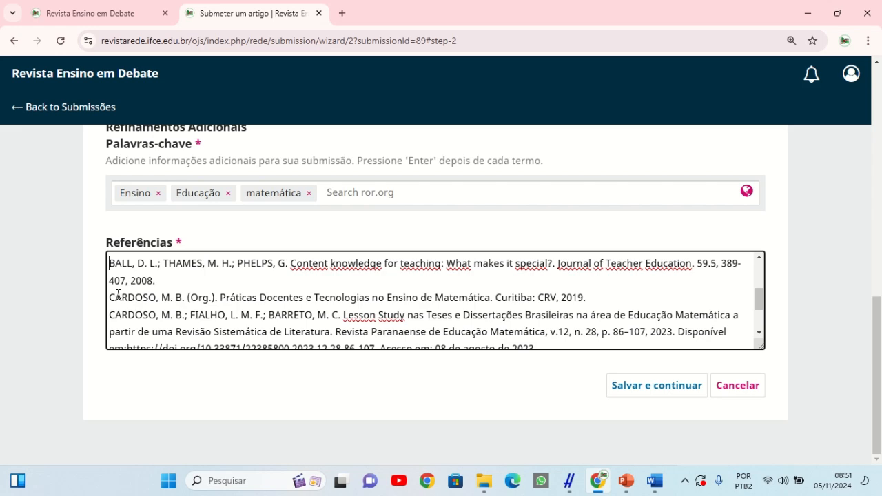
{"action": "scroll", "coordinate": [109, 300], "scroll_direction": "down", "scroll_amount": 1}
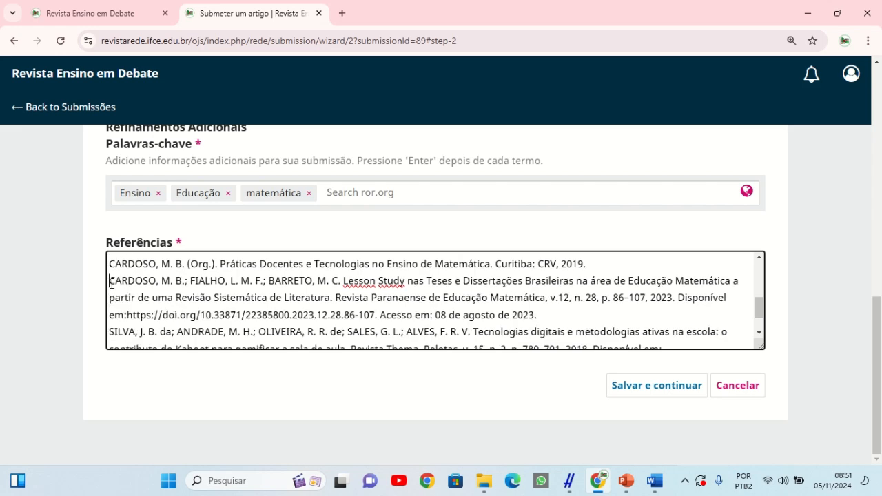
{"action": "scroll", "coordinate": [111, 286], "scroll_direction": "down", "scroll_amount": 1}
{"action": "scroll", "coordinate": [111, 289], "scroll_direction": "down", "scroll_amount": 1}
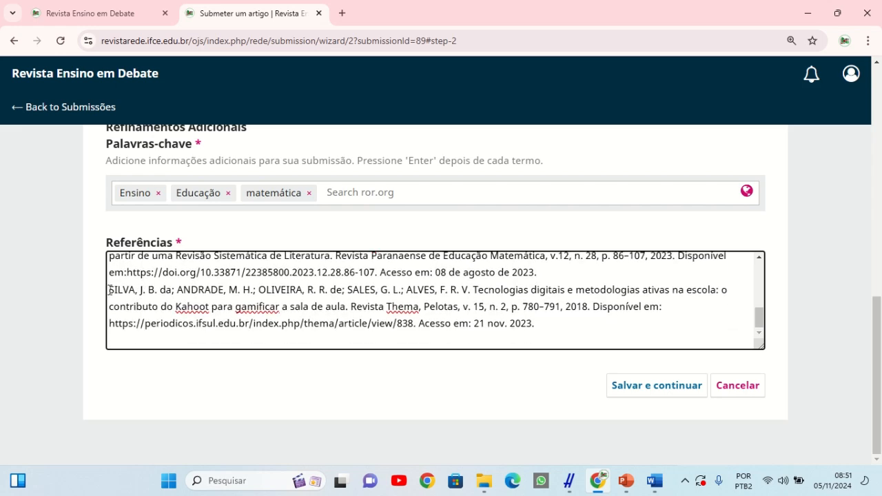
Review the pasted entries in the Referências field from first to last, examining each reference and the spacing between them.
{"action": "scroll", "coordinate": [114, 293], "scroll_direction": "up", "scroll_amount": 10}
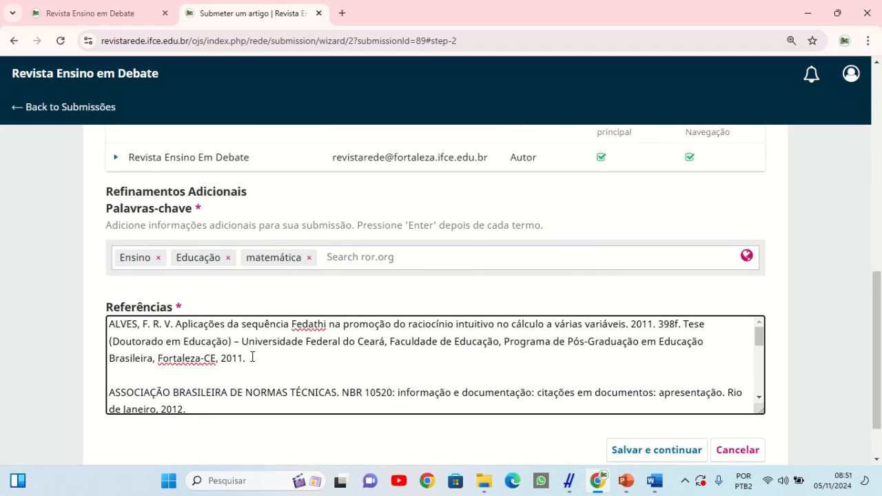
{"action": "left_click_drag", "start_coordinate": [246, 358], "coordinate": [110, 330]}
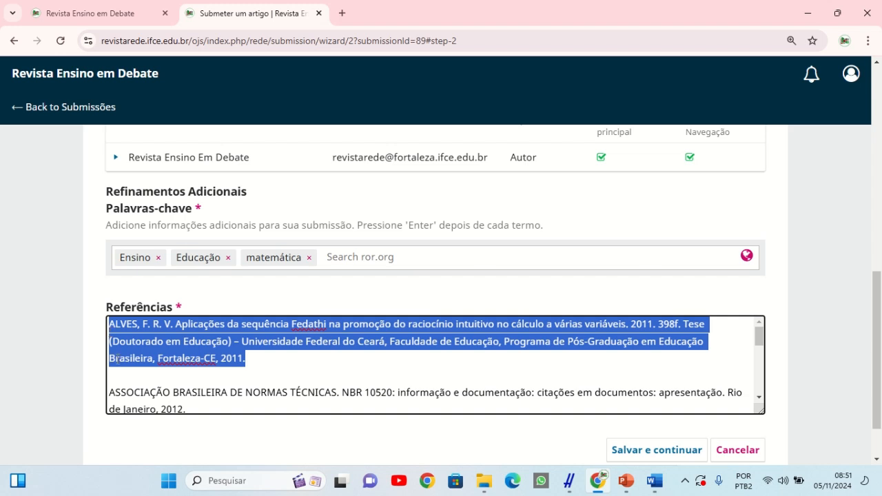
{"action": "left_click", "coordinate": [115, 376]}
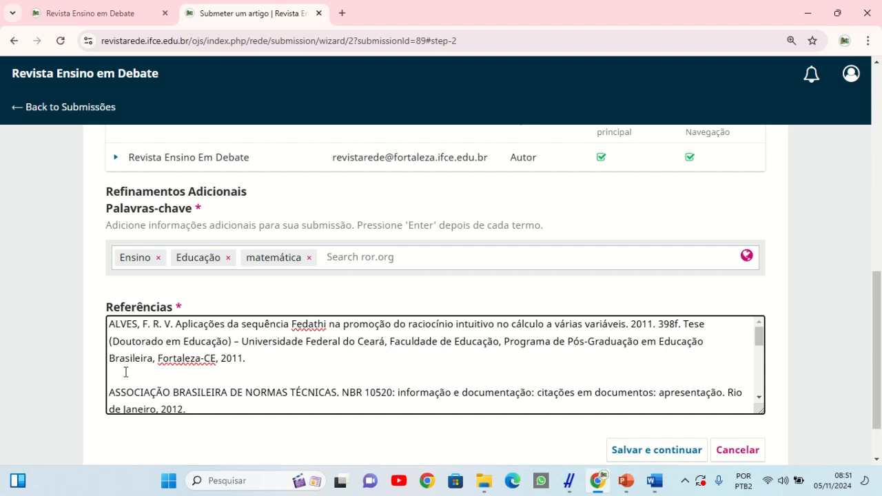
{"action": "left_click_drag", "start_coordinate": [244, 361], "coordinate": [109, 325]}
{"action": "scroll", "coordinate": [219, 362], "scroll_direction": "down", "scroll_amount": 1}
{"action": "scroll", "coordinate": [219, 362], "scroll_direction": "down", "scroll_amount": 1}
{"action": "left_click_drag", "start_coordinate": [186, 344], "coordinate": [108, 328]}
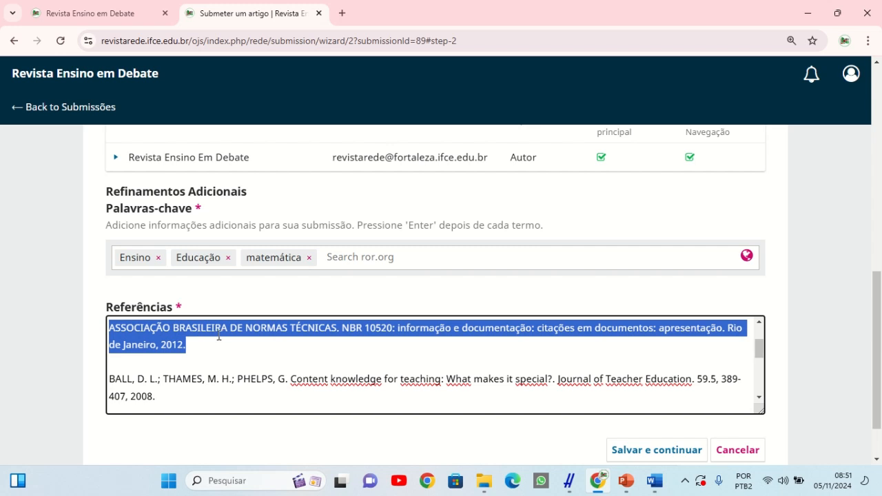
{"action": "scroll", "coordinate": [350, 372], "scroll_direction": "down", "scroll_amount": 2}
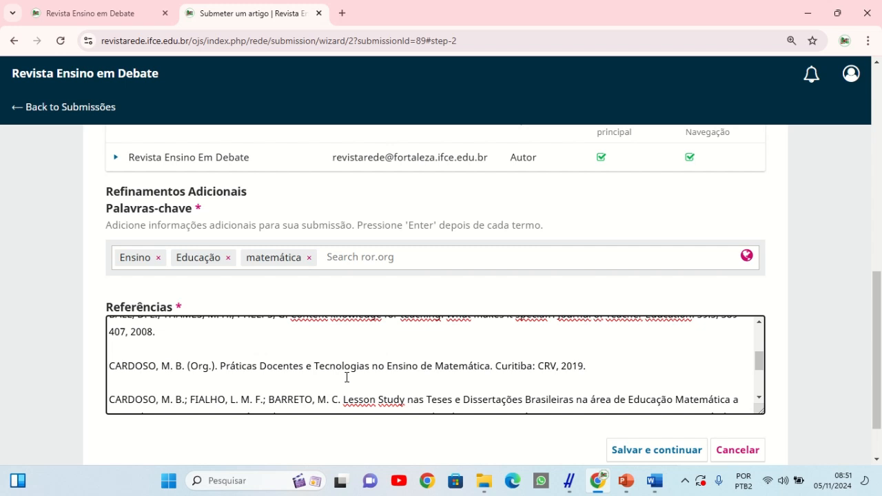
{"action": "left_click", "coordinate": [140, 350]}
{"action": "scroll", "coordinate": [125, 378], "scroll_direction": "down", "scroll_amount": 10}
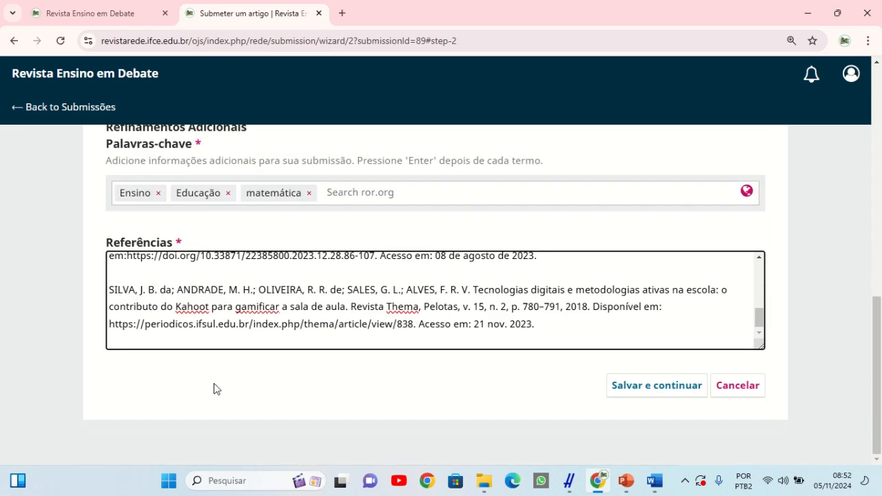
Save the metadata, finalize the submission and confirm sending the article to the journal.
{"action": "left_click", "coordinate": [660, 388]}
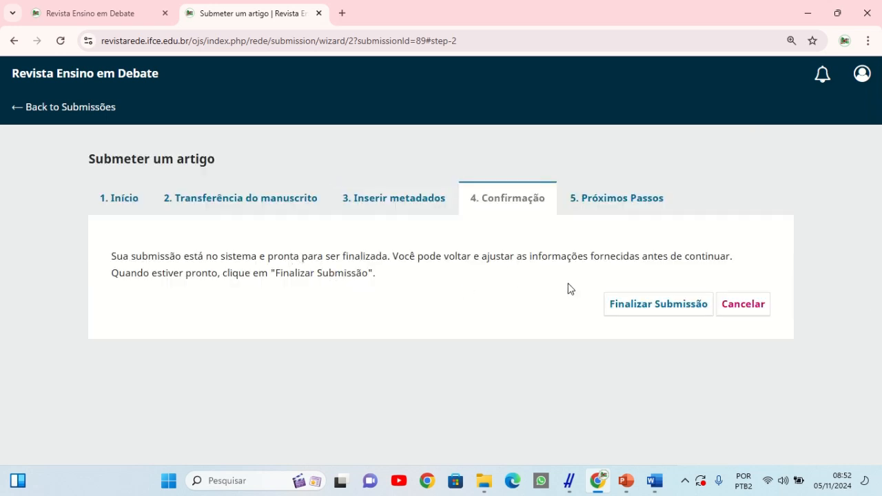
{"action": "left_click", "coordinate": [641, 307]}
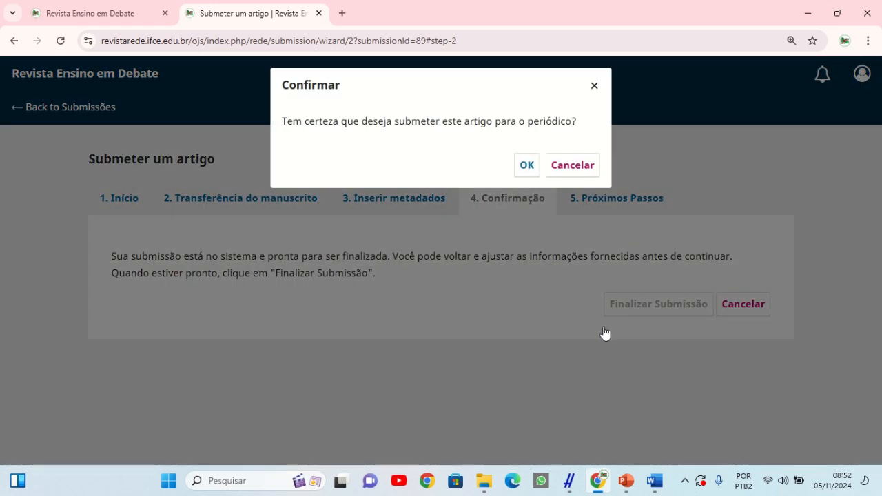
{"action": "left_click", "coordinate": [528, 171]}
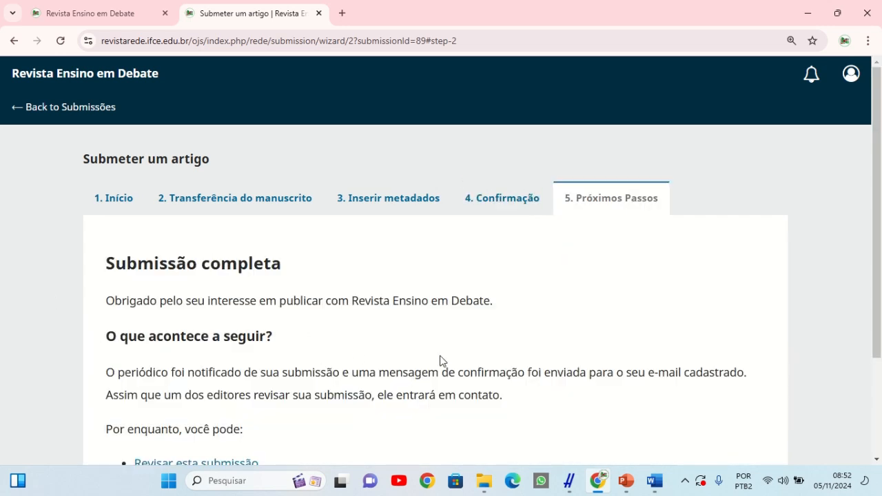
{"action": "scroll", "coordinate": [441, 360], "scroll_direction": "down", "scroll_amount": 2}
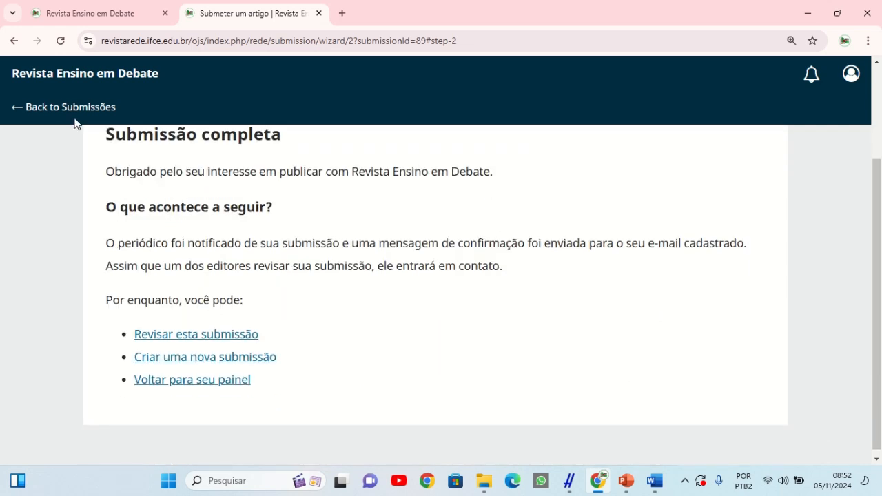
Return to the journal's home page and reach the Submissões list by way of the user profile.
{"action": "left_click", "coordinate": [73, 75]}
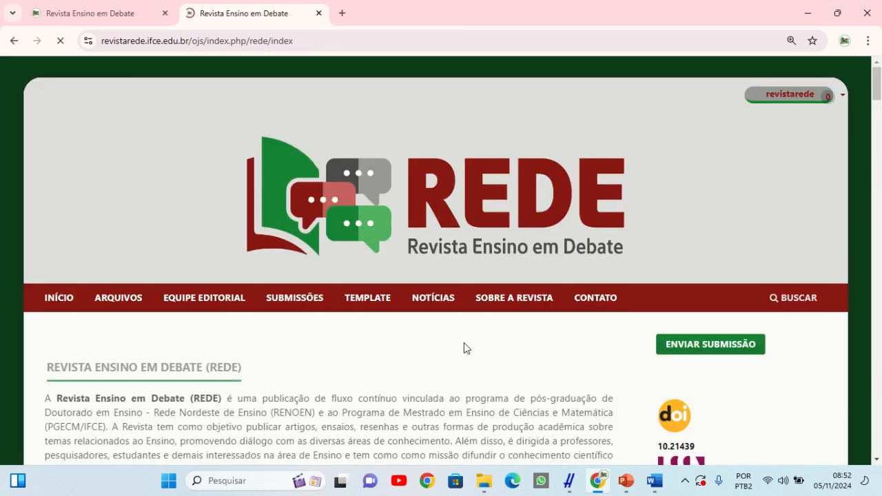
{"action": "mouse_move", "coordinate": [811, 98]}
{"action": "left_click", "coordinate": [780, 153]}
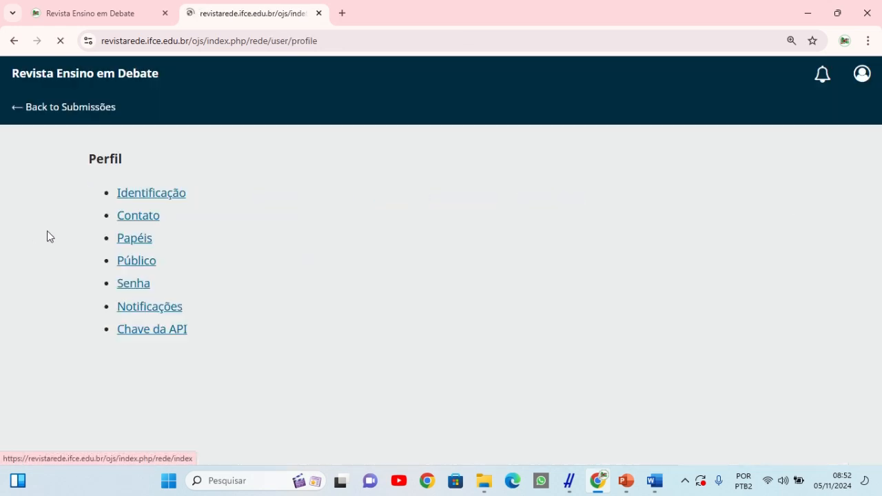
{"action": "left_click", "coordinate": [850, 74]}
{"action": "left_click", "coordinate": [49, 107]}
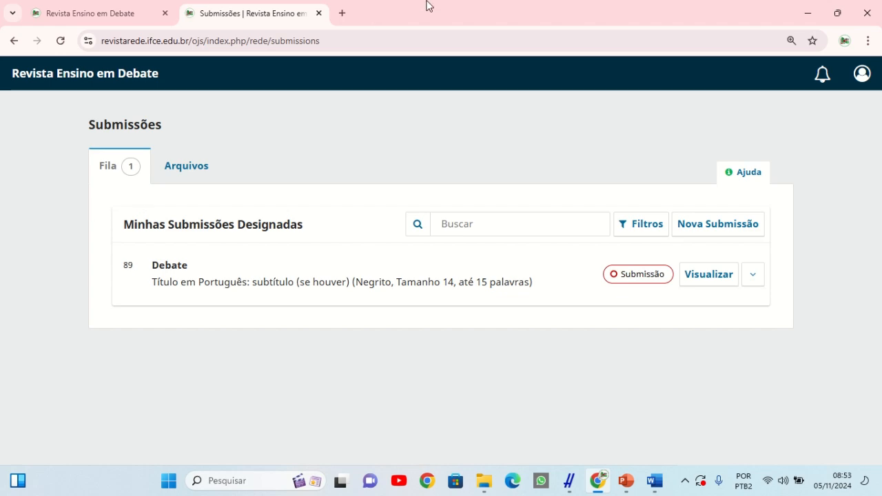
{"action": "mouse_move", "coordinate": [478, 6]}
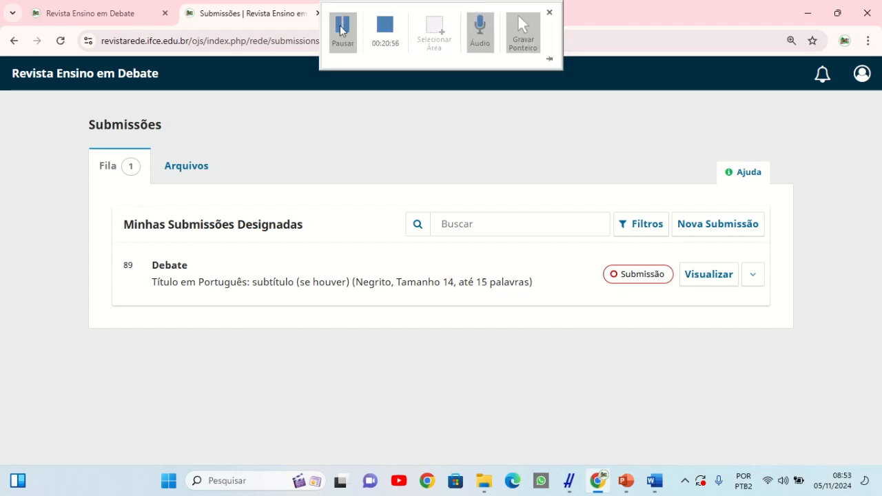